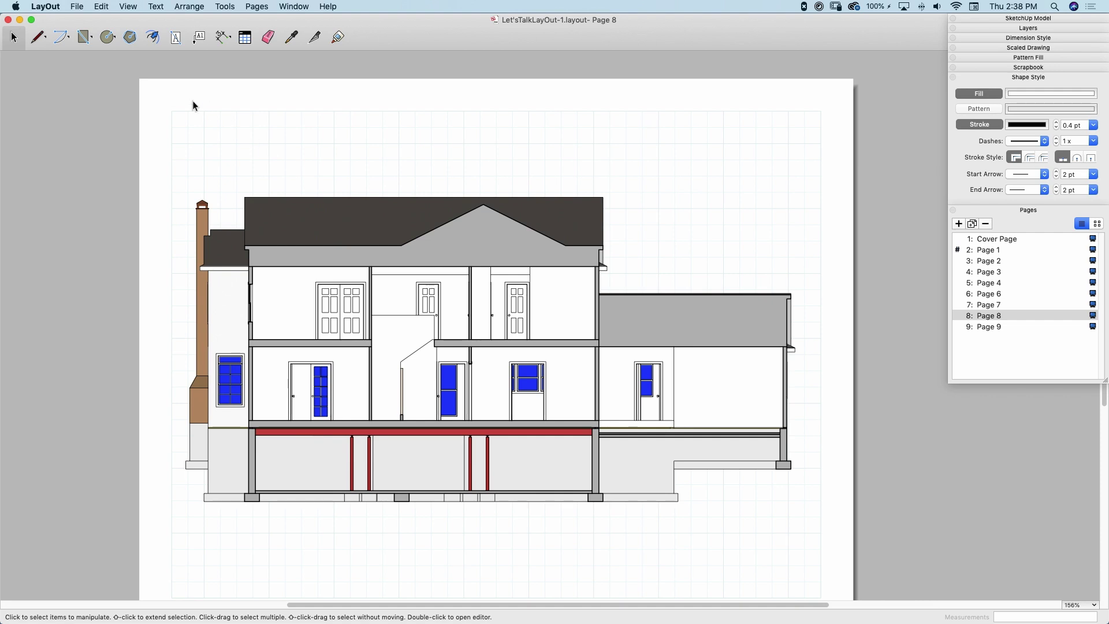
Step: Draw a circle centred on the left first-floor door of the Page 8 section
left_click(106, 37)
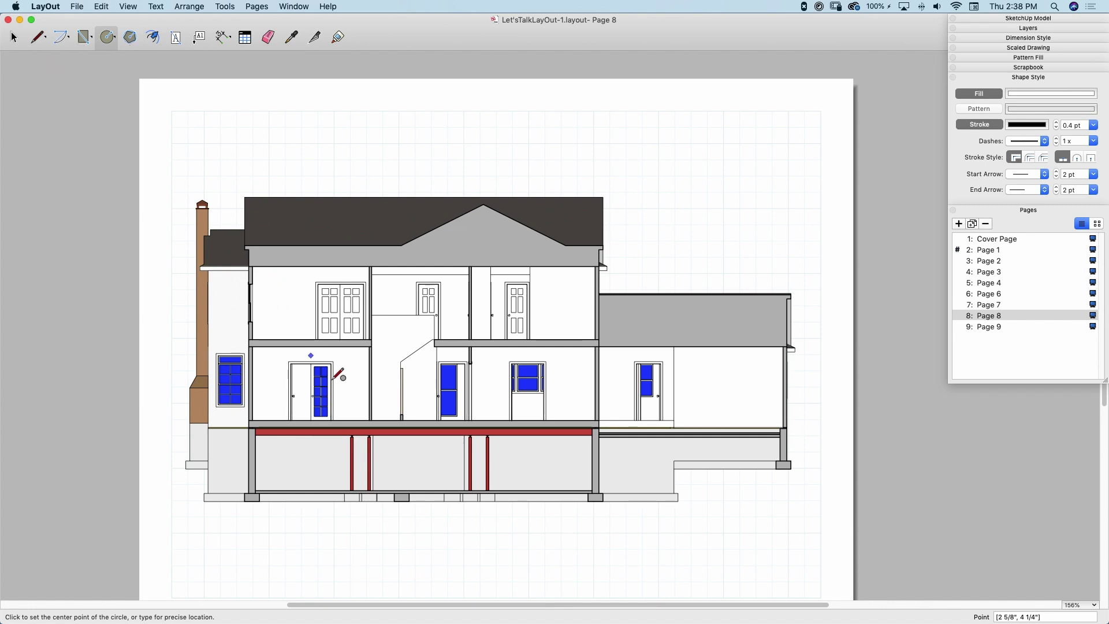
left_click(305, 391)
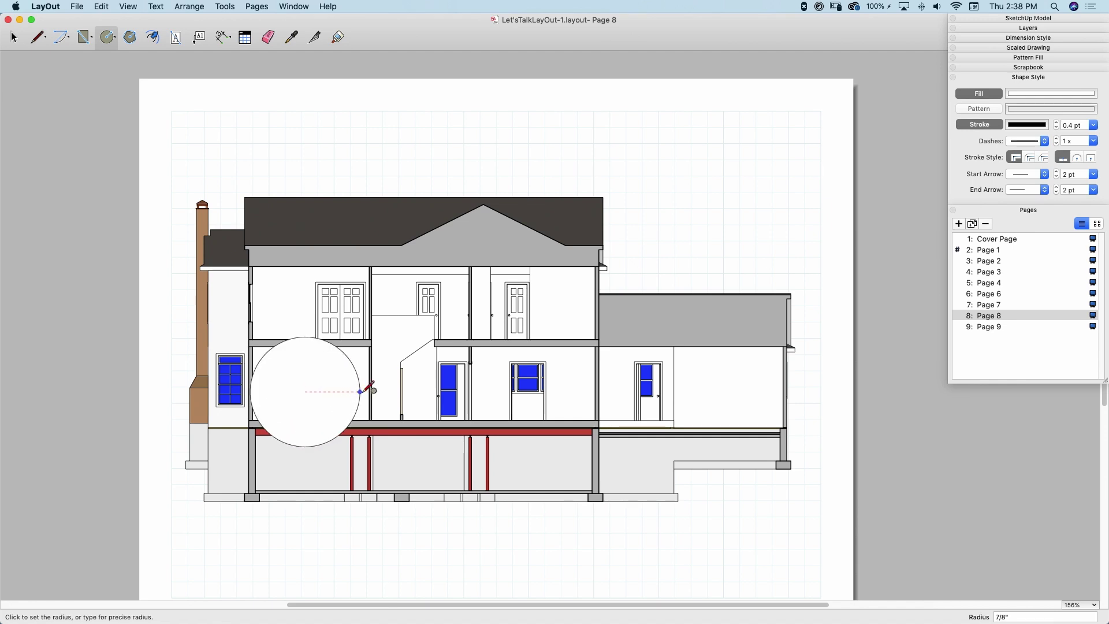
left_click(362, 391)
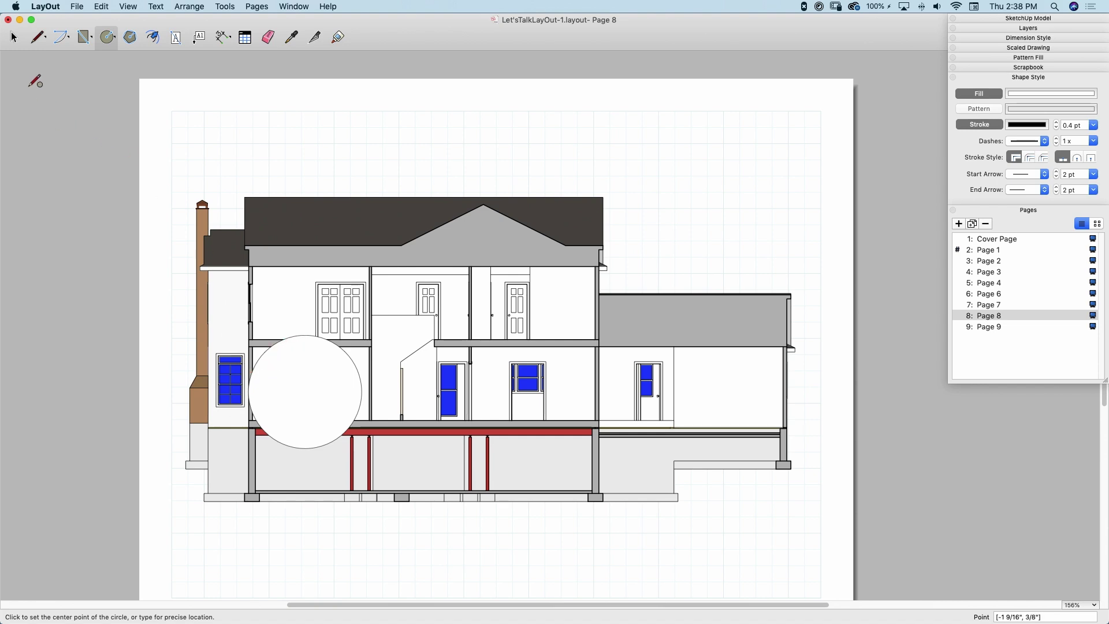
Step: Nudge the white circle so it sits squarely over the left door
left_click(13, 37)
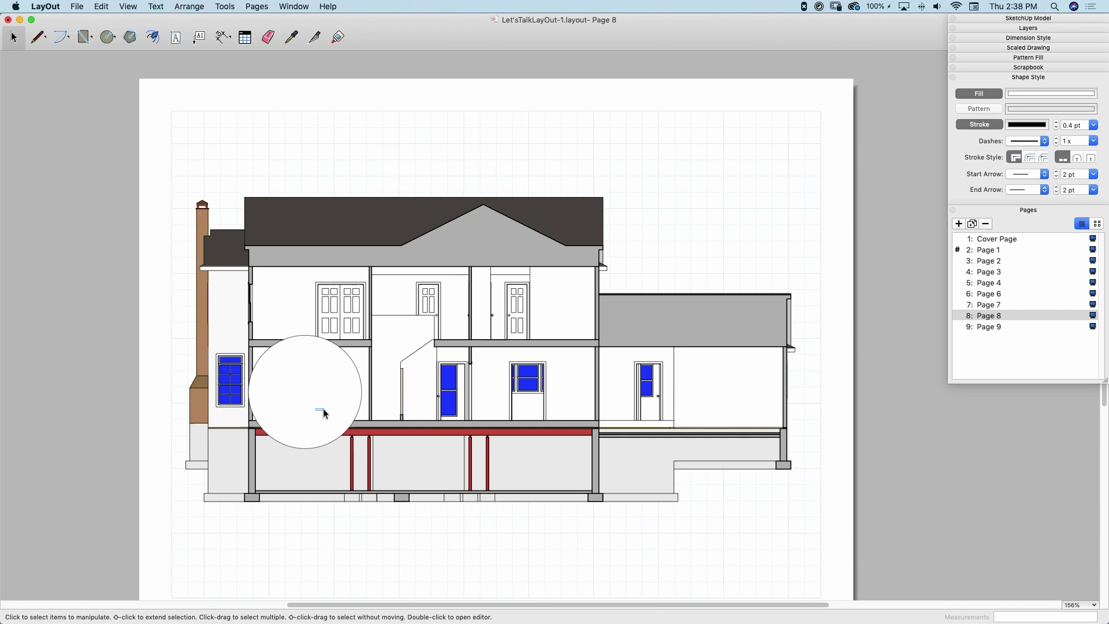
left_click(304, 374)
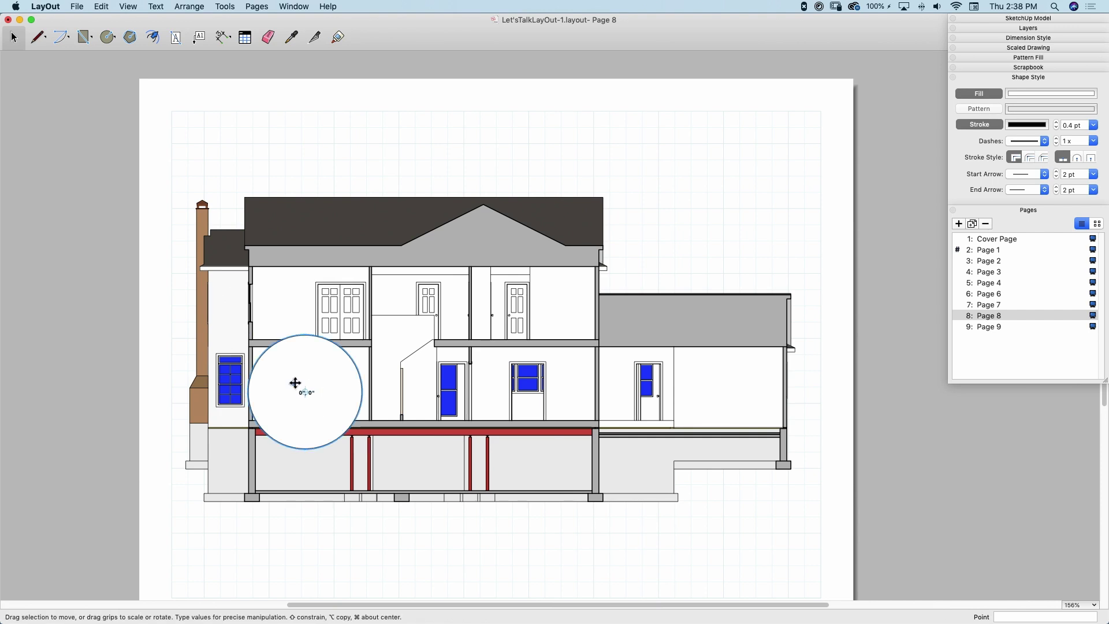
left_click_drag(298, 382, 298, 377)
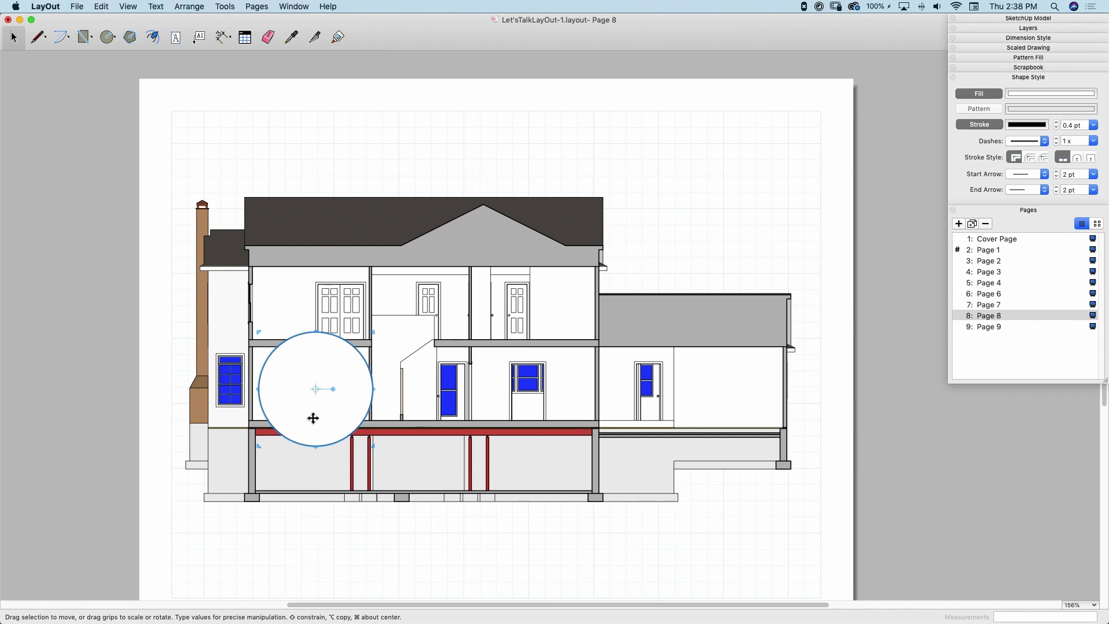
left_click_drag(313, 418, 323, 382)
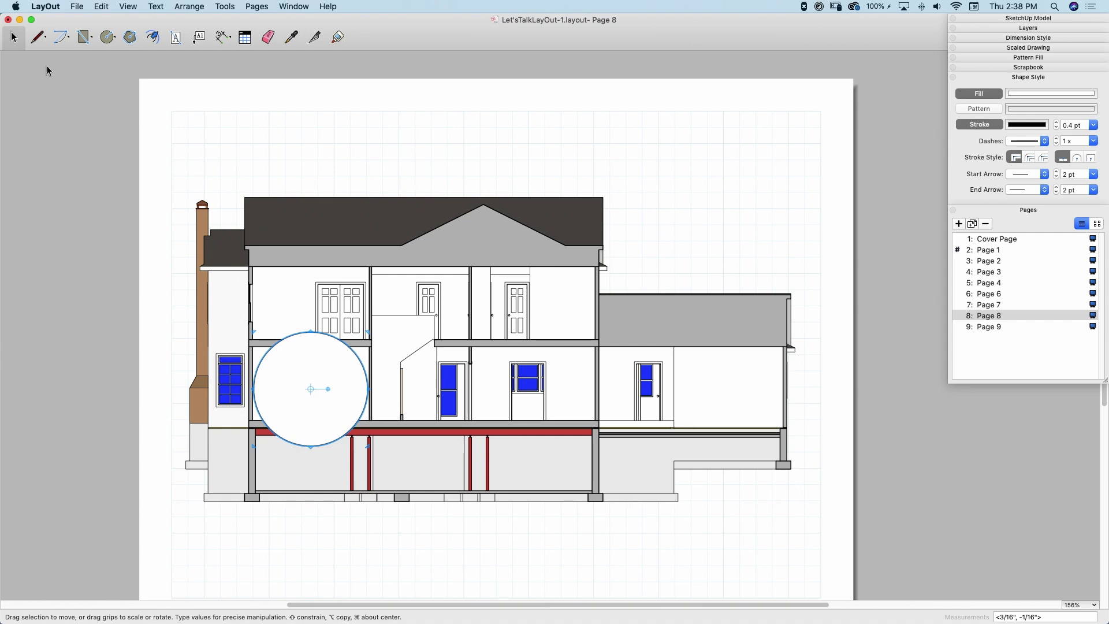
Step: Clip the house section to the circle with Create Clipping Mask and move the round detail up-left
left_click(334, 270)
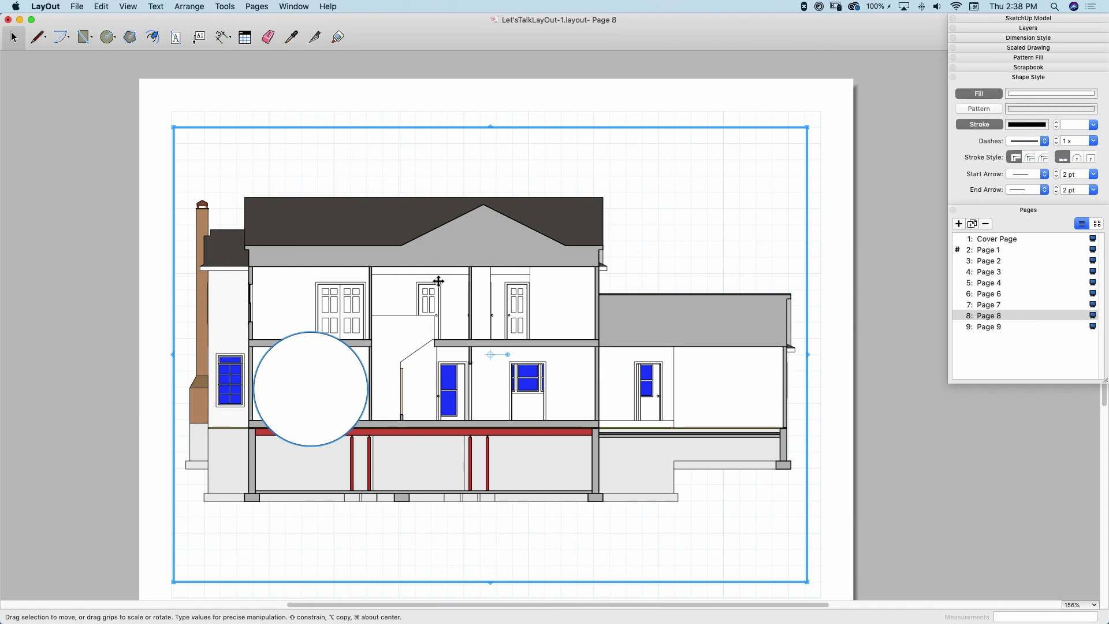
right_click(307, 387)
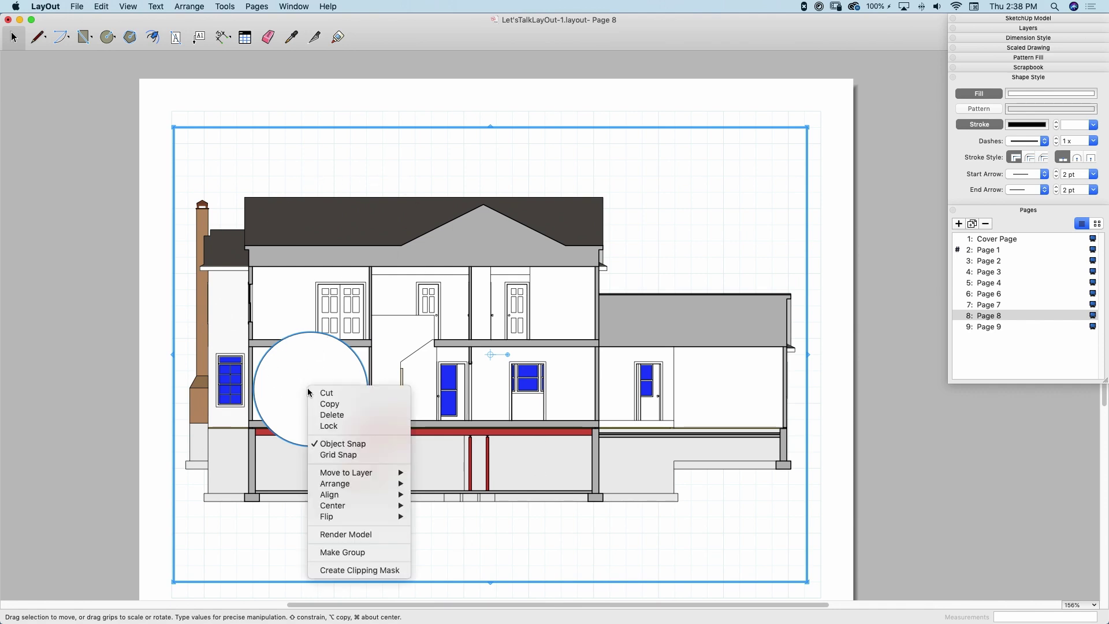
left_click(360, 571)
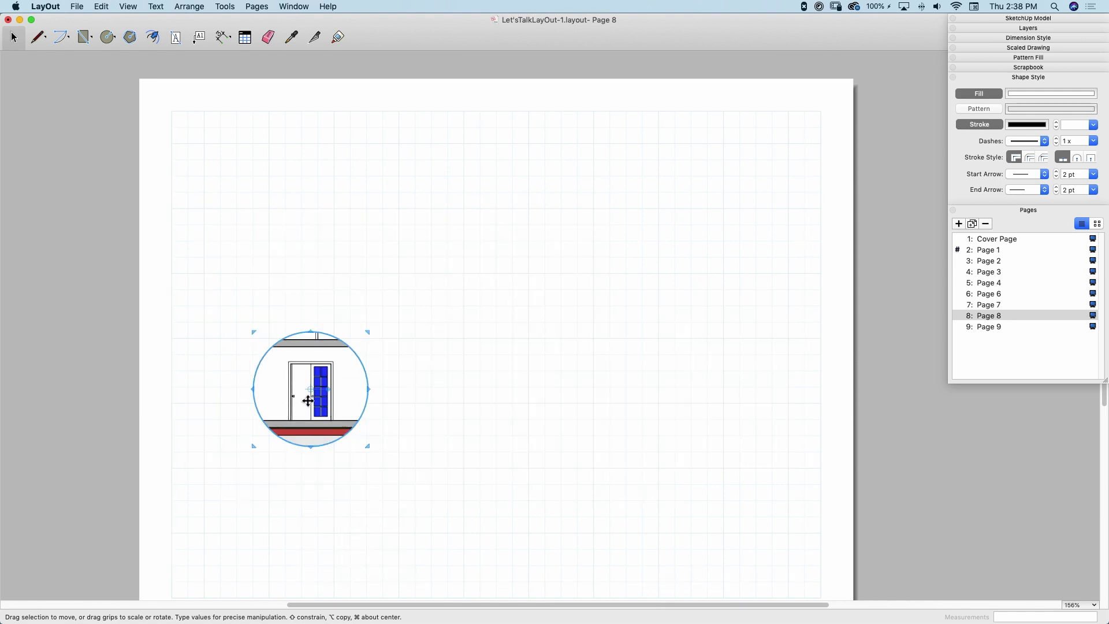
left_click_drag(307, 419, 436, 395)
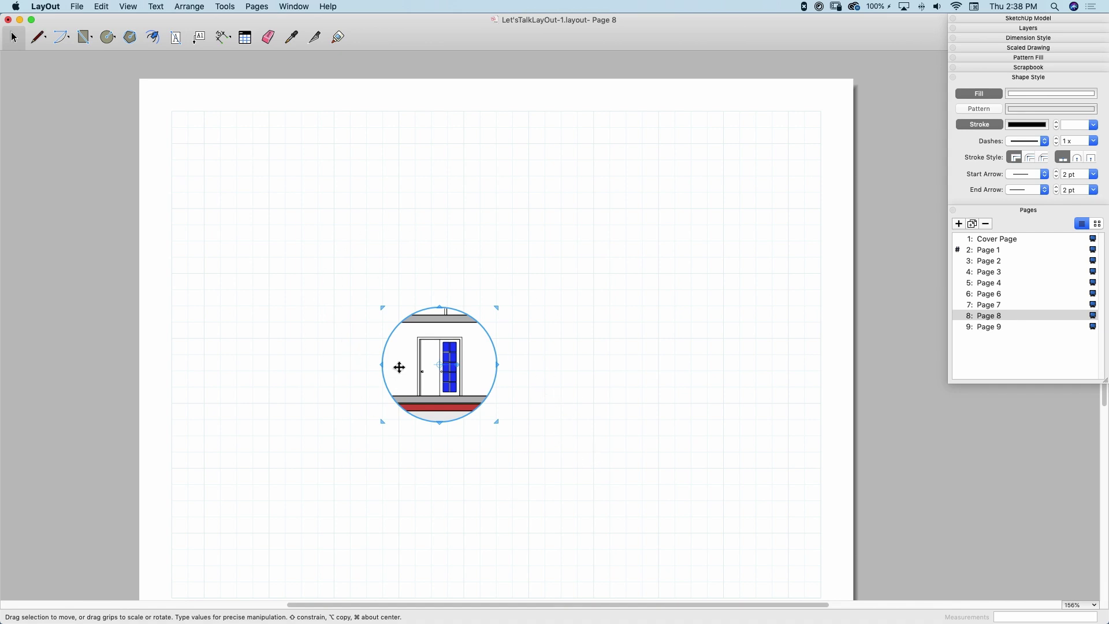
left_click_drag(399, 367, 319, 321)
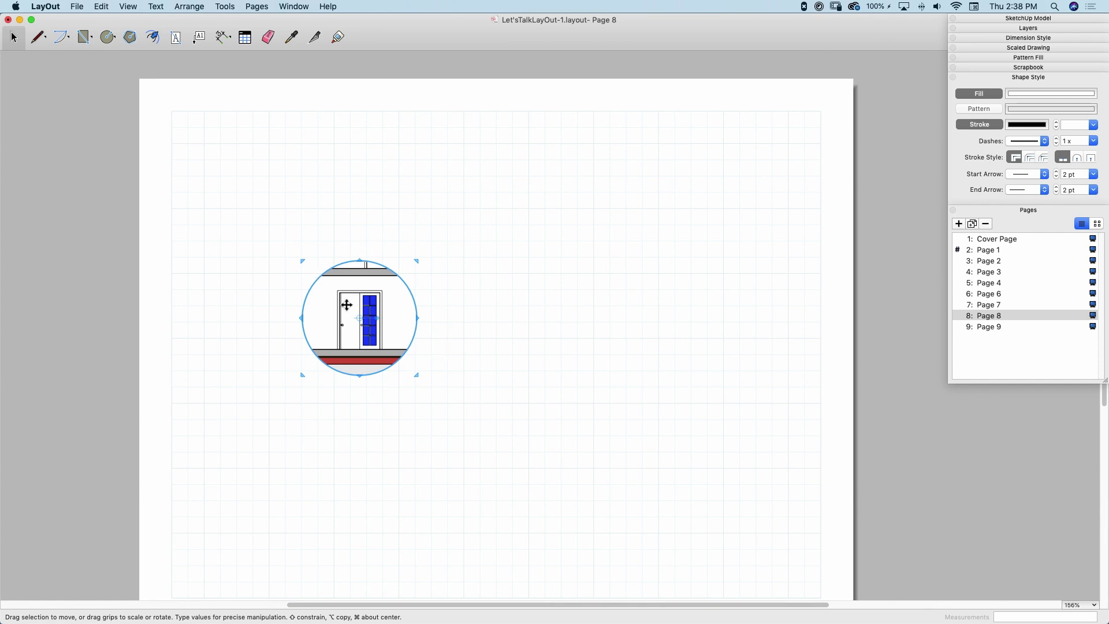
Step: Turn on Stroke for the round door detail to give it a dark outline
left_click(494, 261)
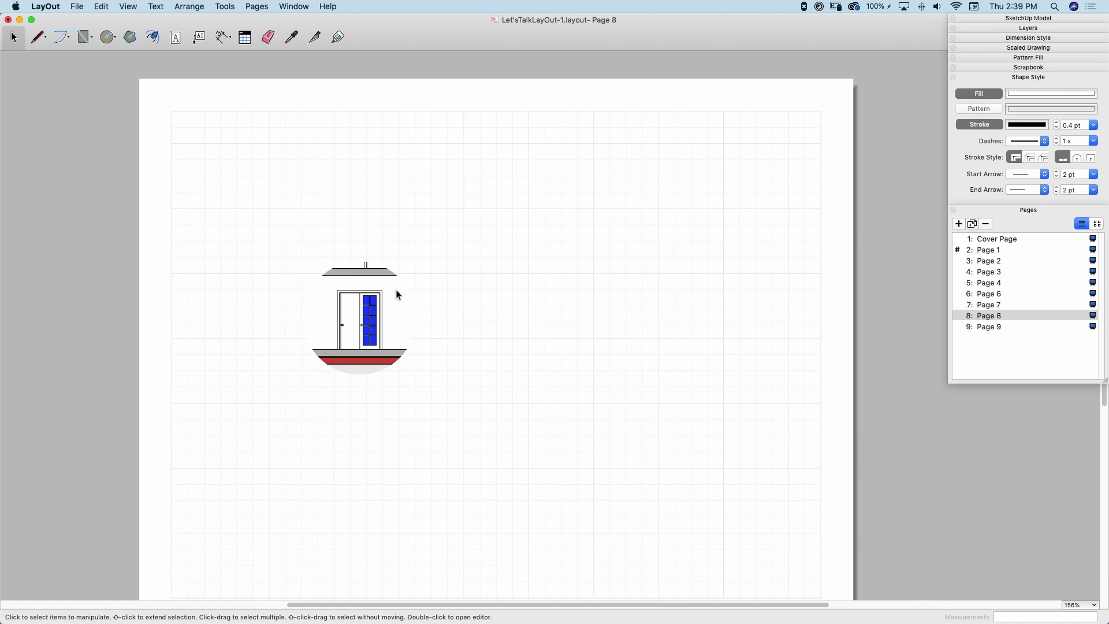
left_click(338, 323)
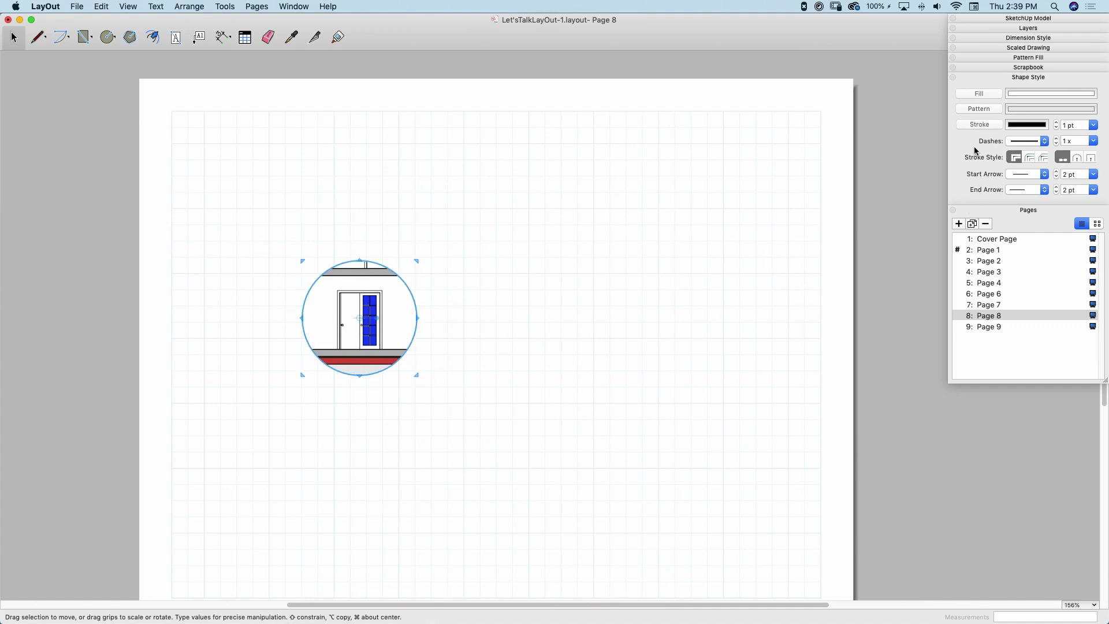
left_click(981, 126)
left_click(564, 328)
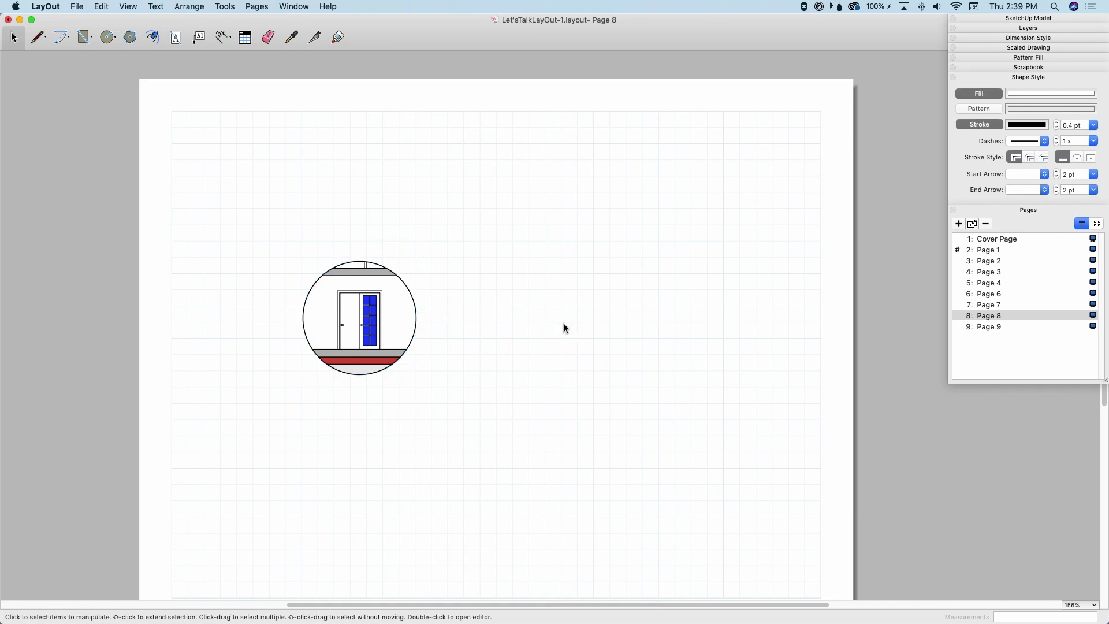
Step: Move the round detail up-left and then back down to the right
left_click_drag(358, 334, 250, 200)
left_click(358, 313)
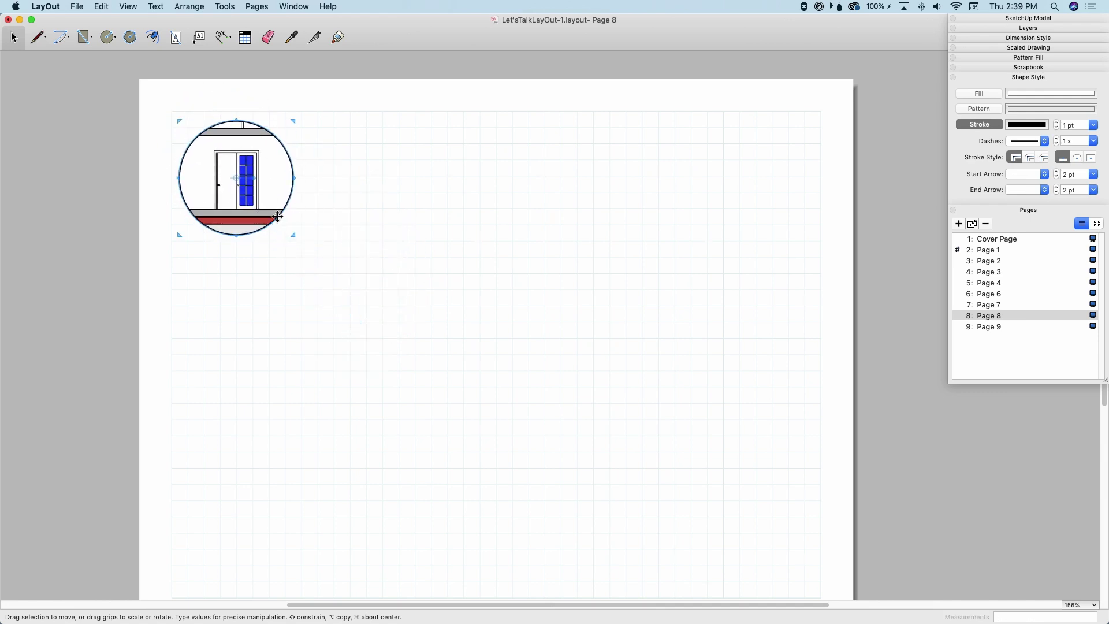
left_click_drag(252, 209, 436, 372)
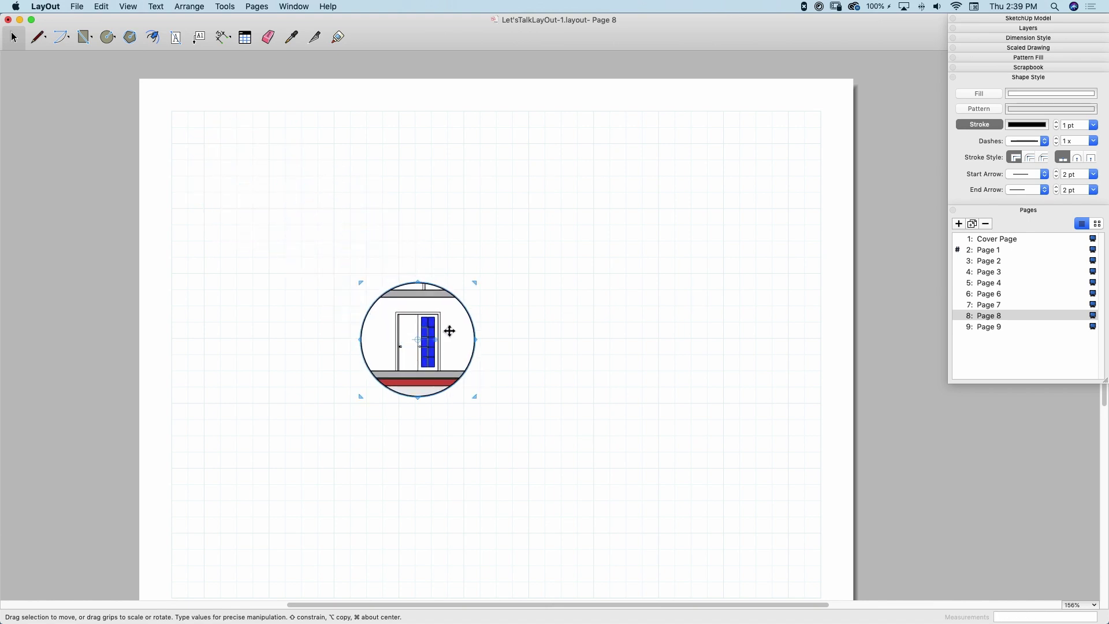
Step: Edit the clipping mask, sliding the circle over the central blue door and red beam
double_click(387, 331)
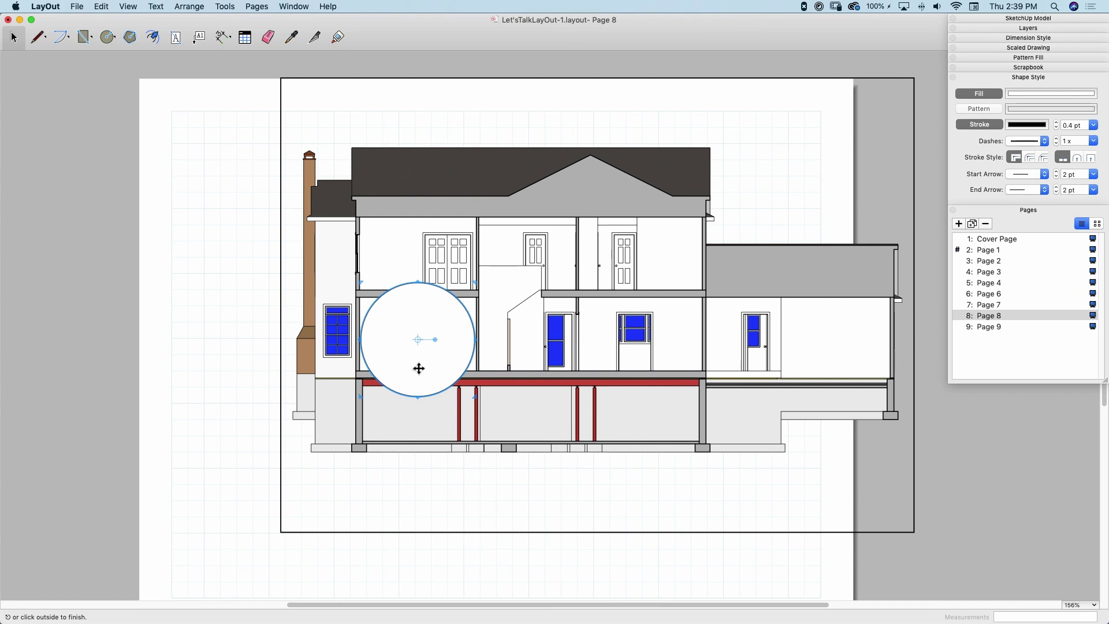
left_click_drag(419, 368, 564, 372)
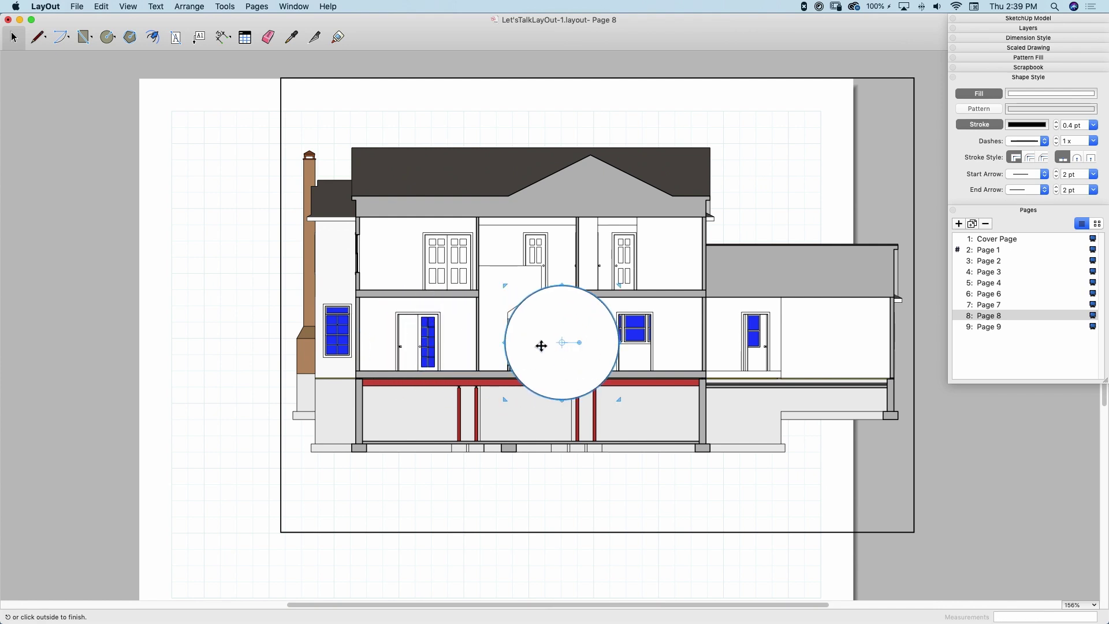
left_click(230, 314)
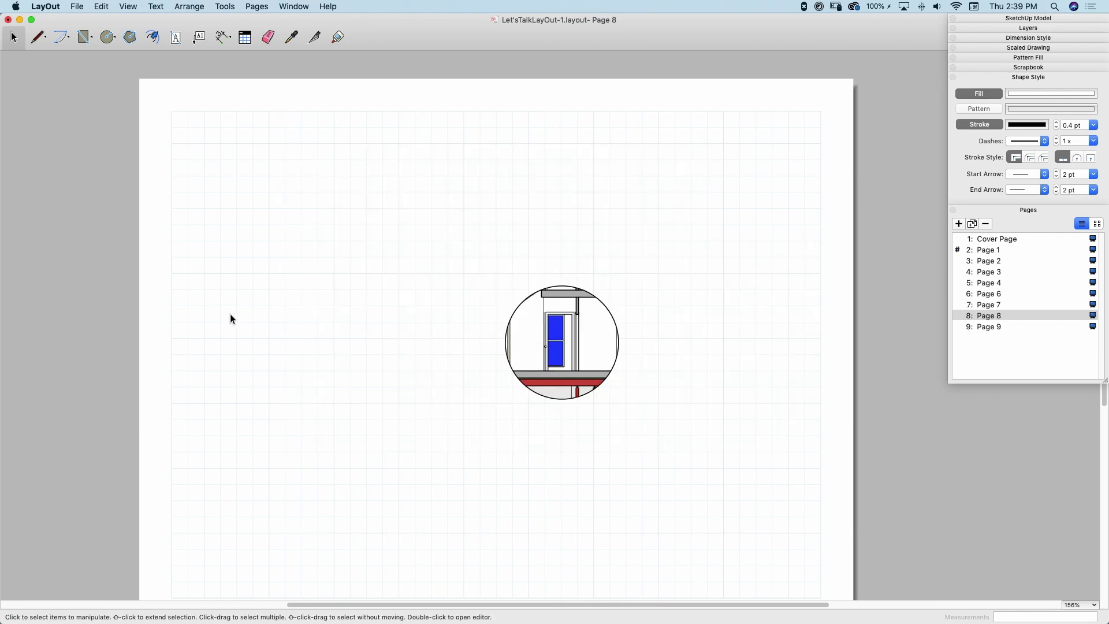
left_click(571, 368)
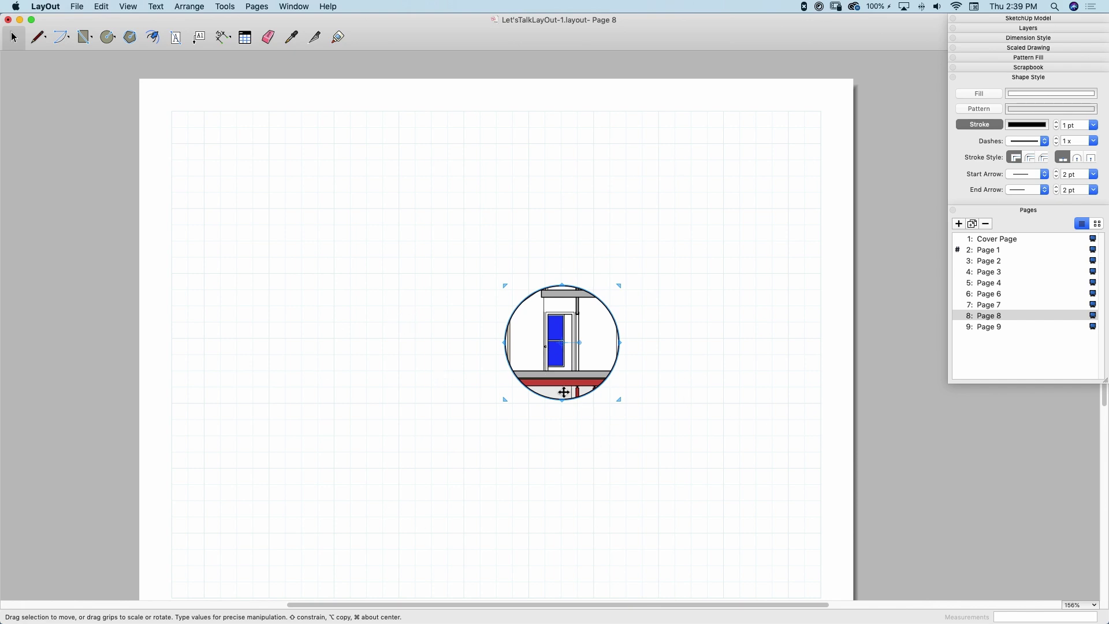
Step: Release the circular clipping mask on the detail
right_click(551, 376)
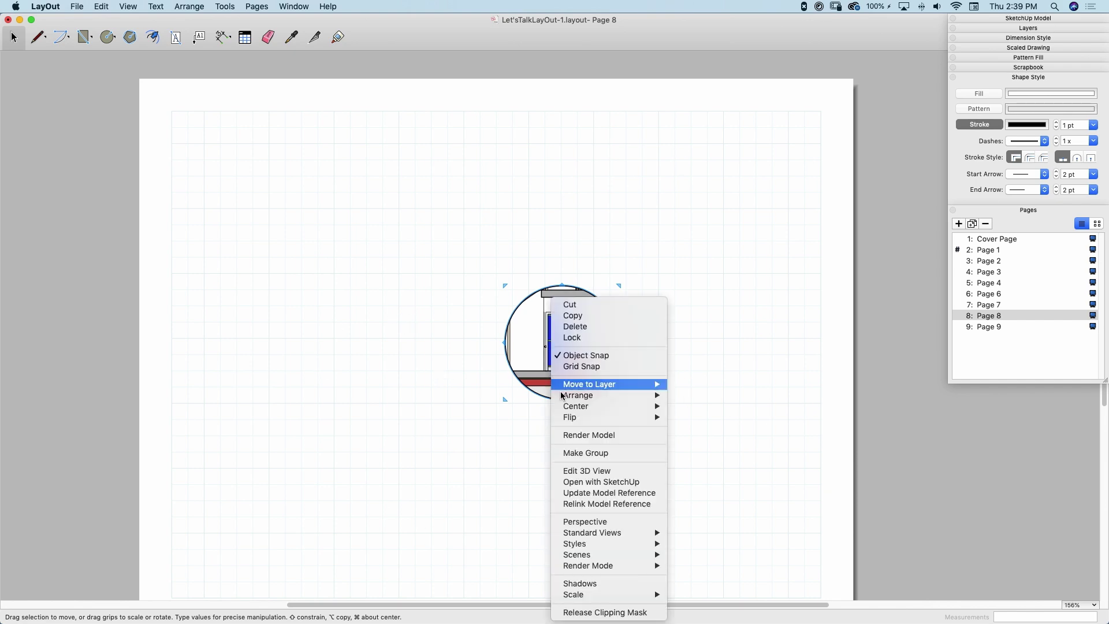
left_click(590, 611)
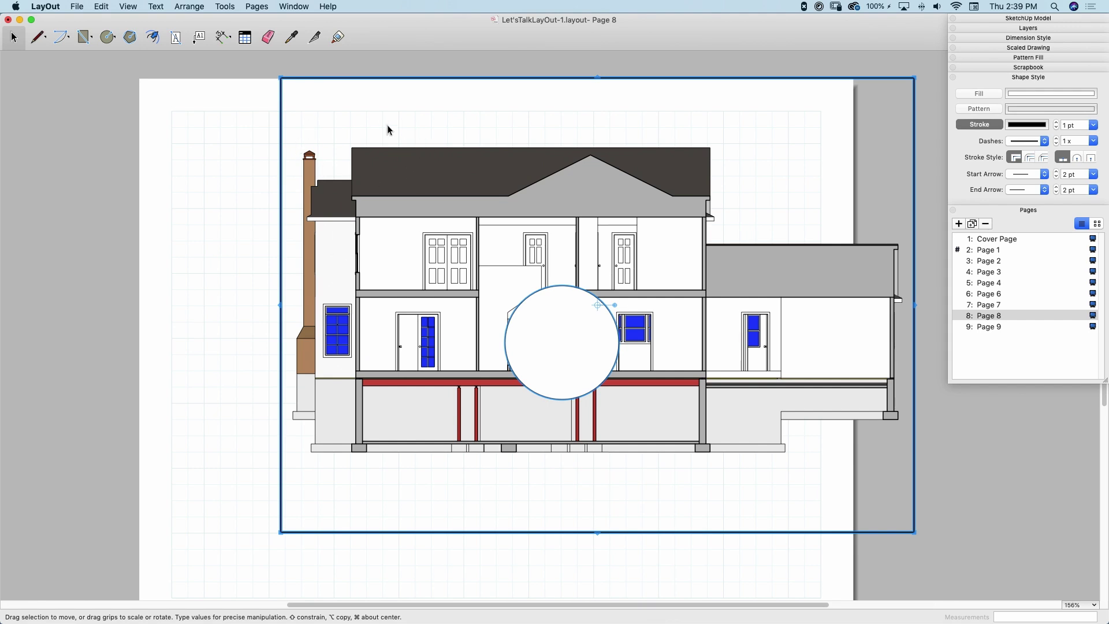
left_click(193, 295)
Step: Re-clip the house section to the circle around the central door and move it left
left_click(535, 372)
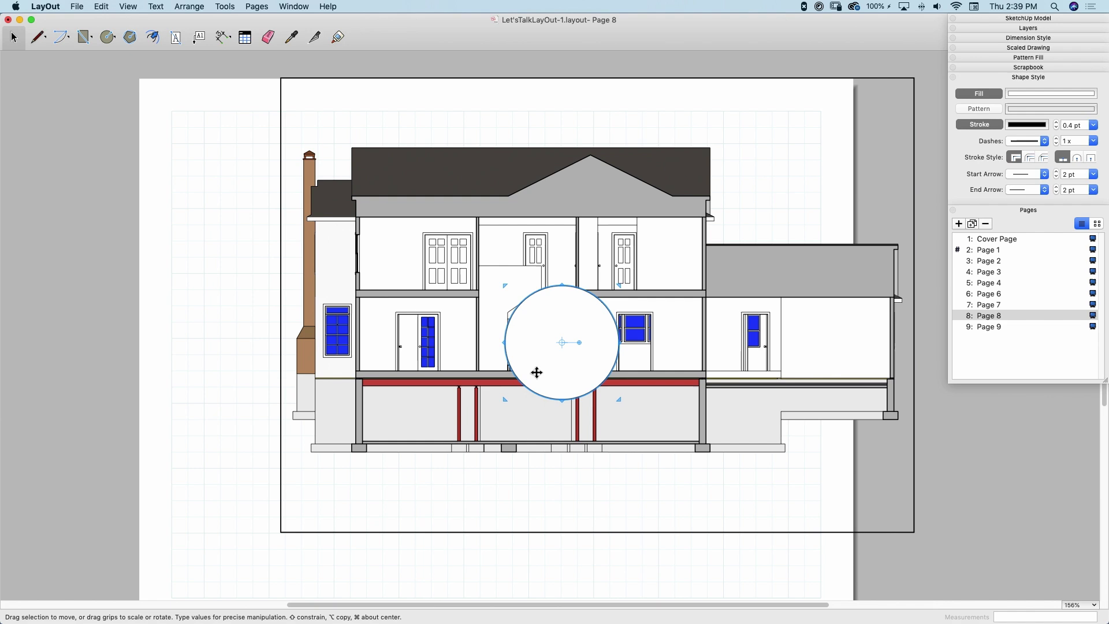
left_click(493, 324, "shift")
right_click(536, 343)
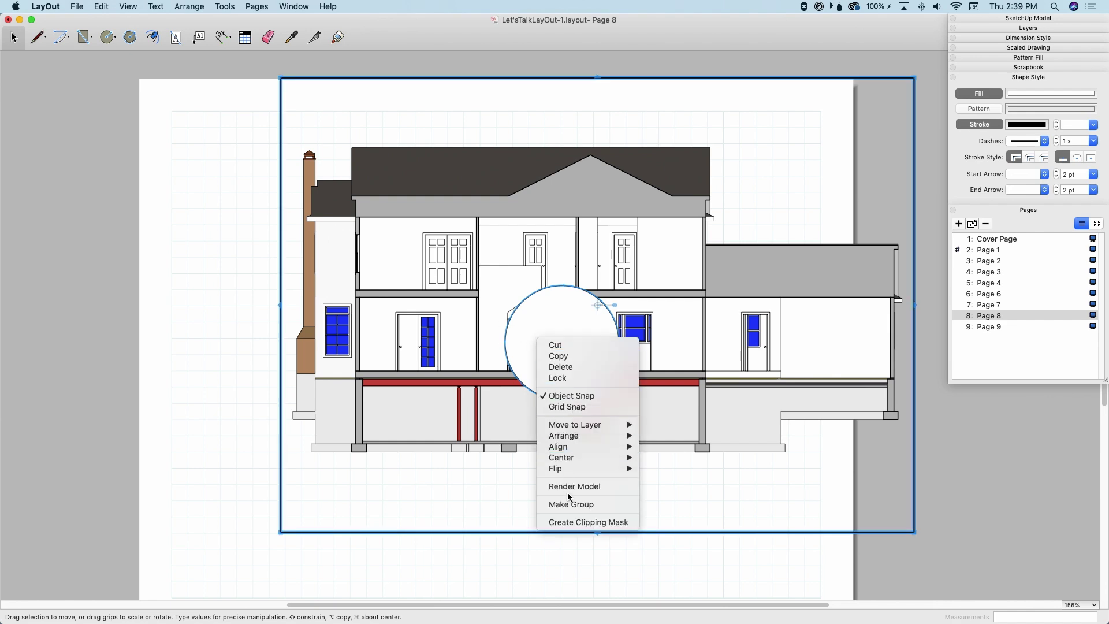
left_click(578, 522)
left_click_drag(562, 366, 419, 352)
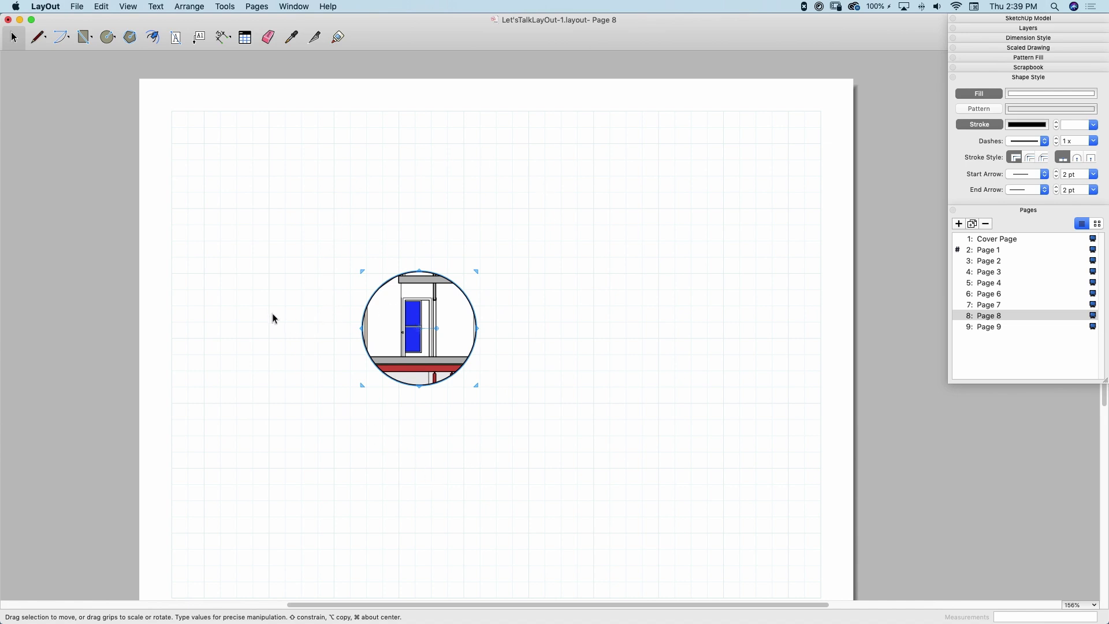
left_click(377, 233)
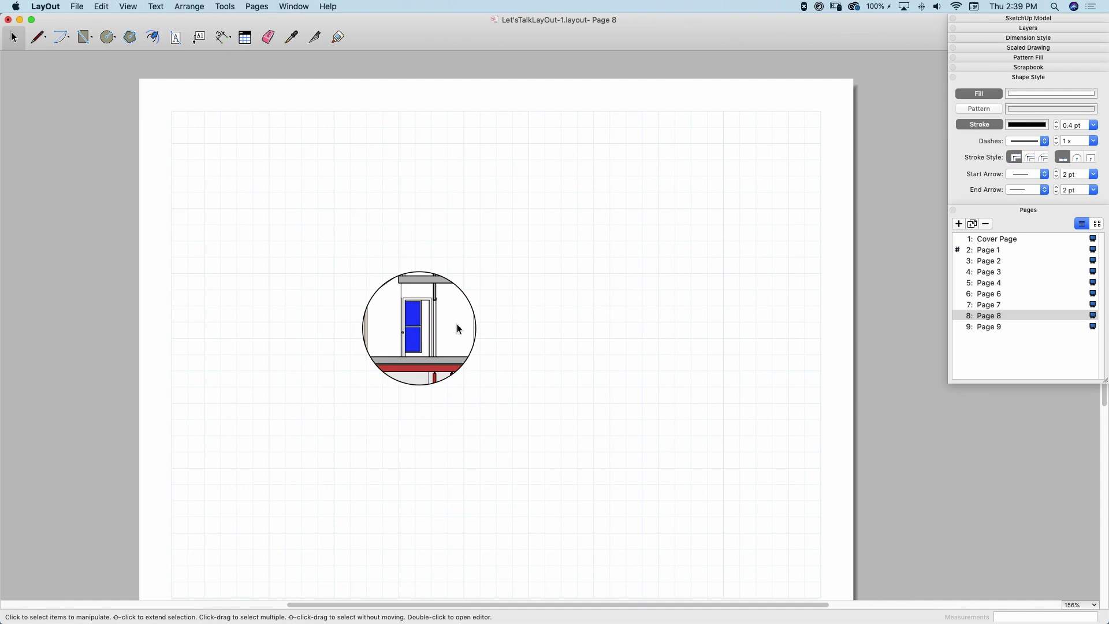
Step: Go to Page 9 and zoom in on its full house section, ready with the Line tool
left_click(989, 327)
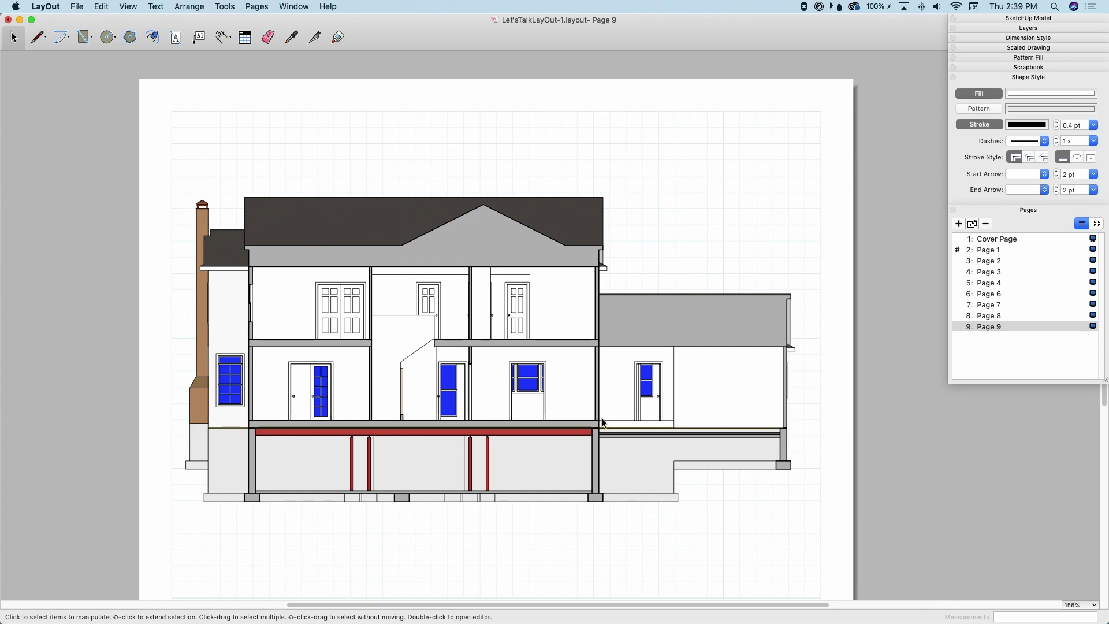
scroll(349, 539, "up", 3)
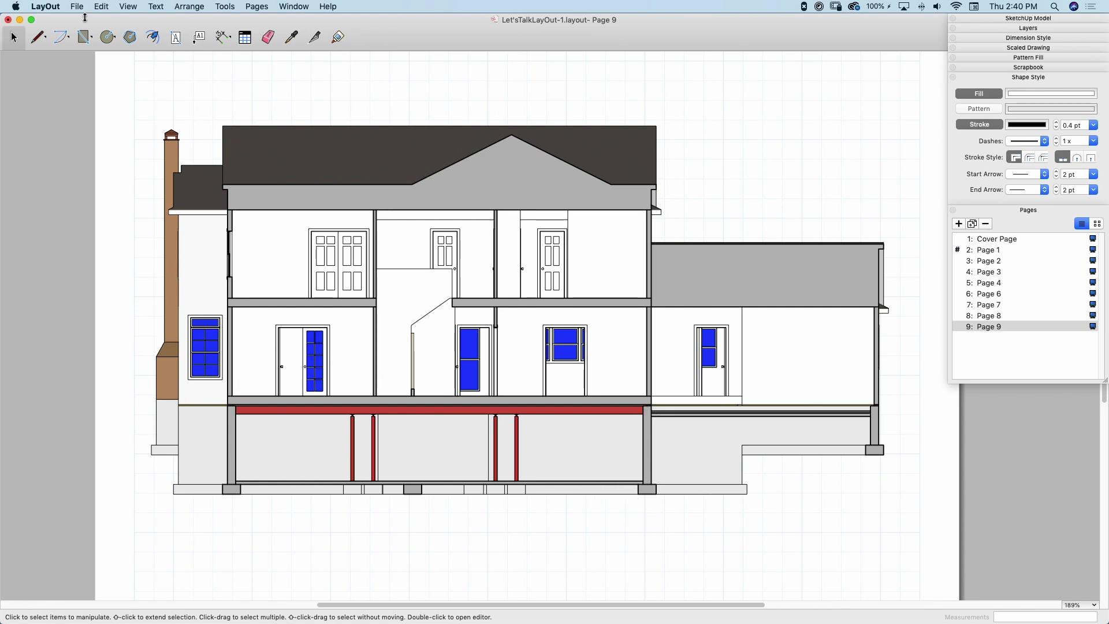
left_click(37, 39)
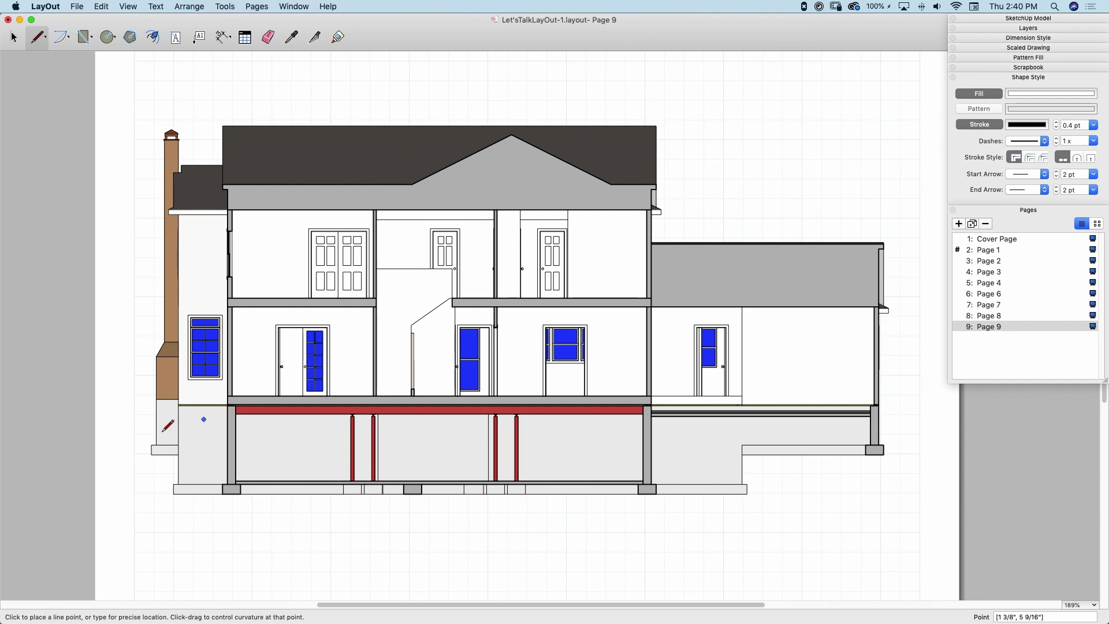
Step: Start the white shape at the fireplace corner and trace along the chimney base to the beam wall corner
scroll(152, 447, "up", 10)
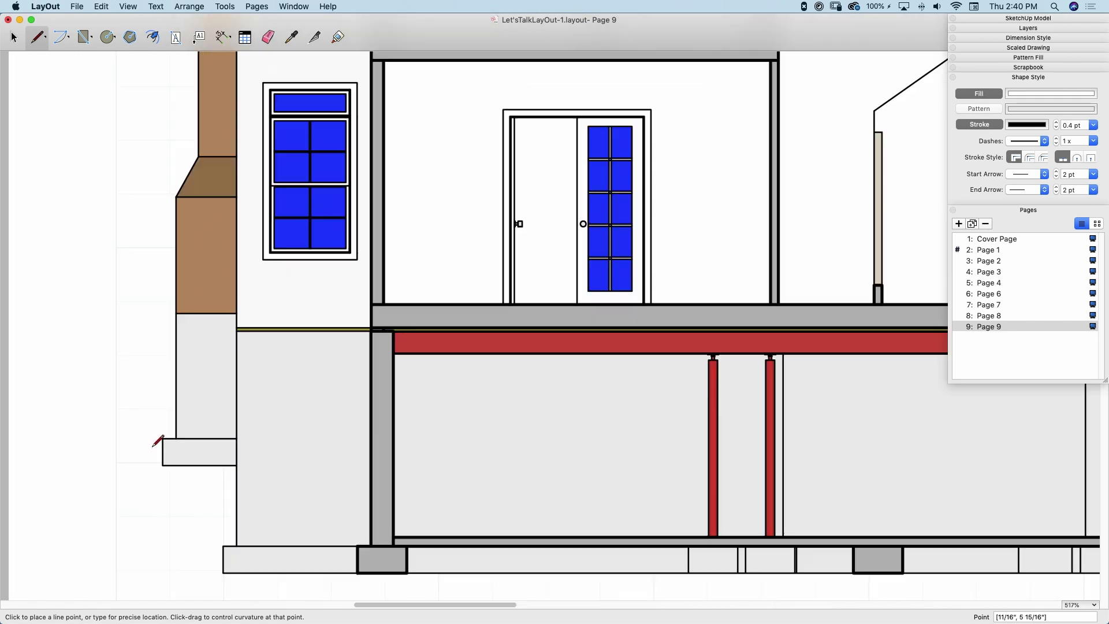
left_click(176, 313)
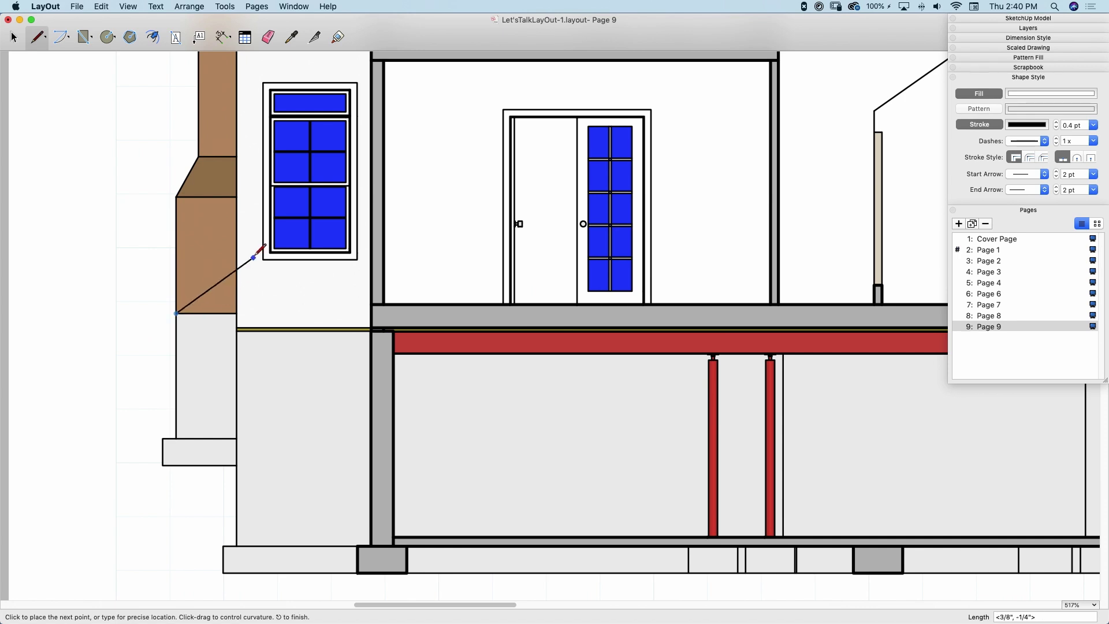
scroll(237, 314, "up", 5)
left_click(238, 311)
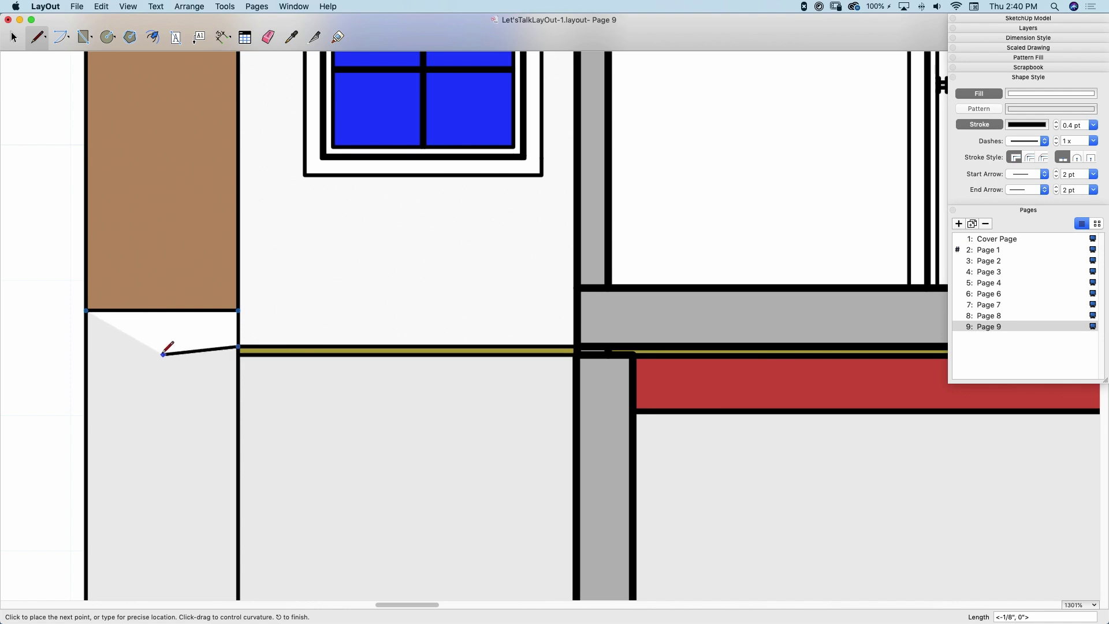
scroll(163, 348, "down", 10)
scroll(497, 518, "up", 5)
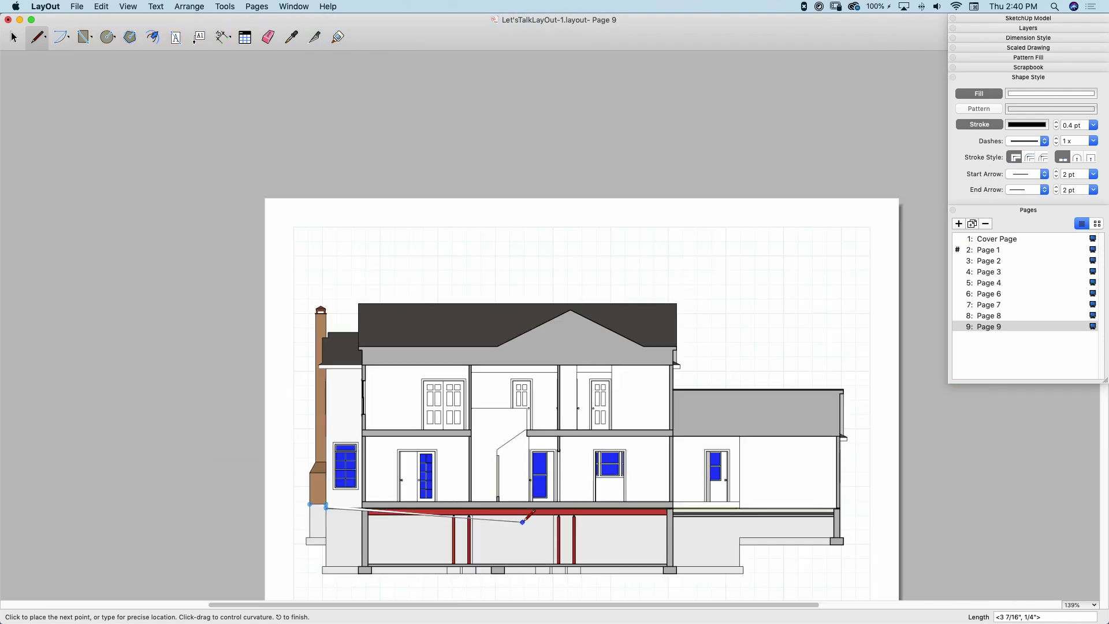
scroll(765, 499, "up", 5)
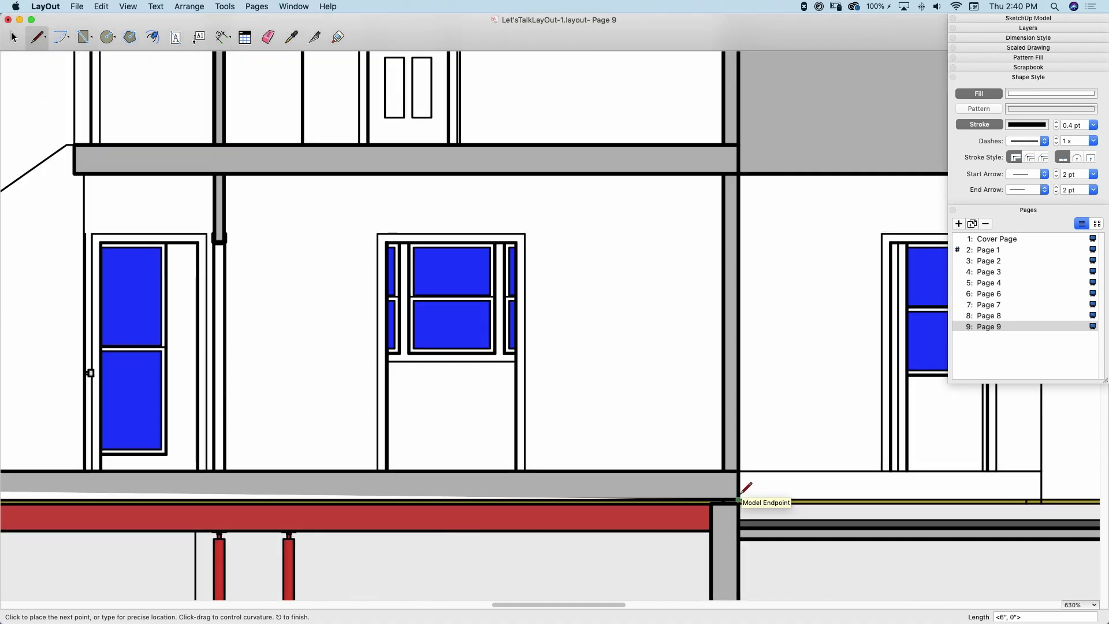
left_click(738, 499)
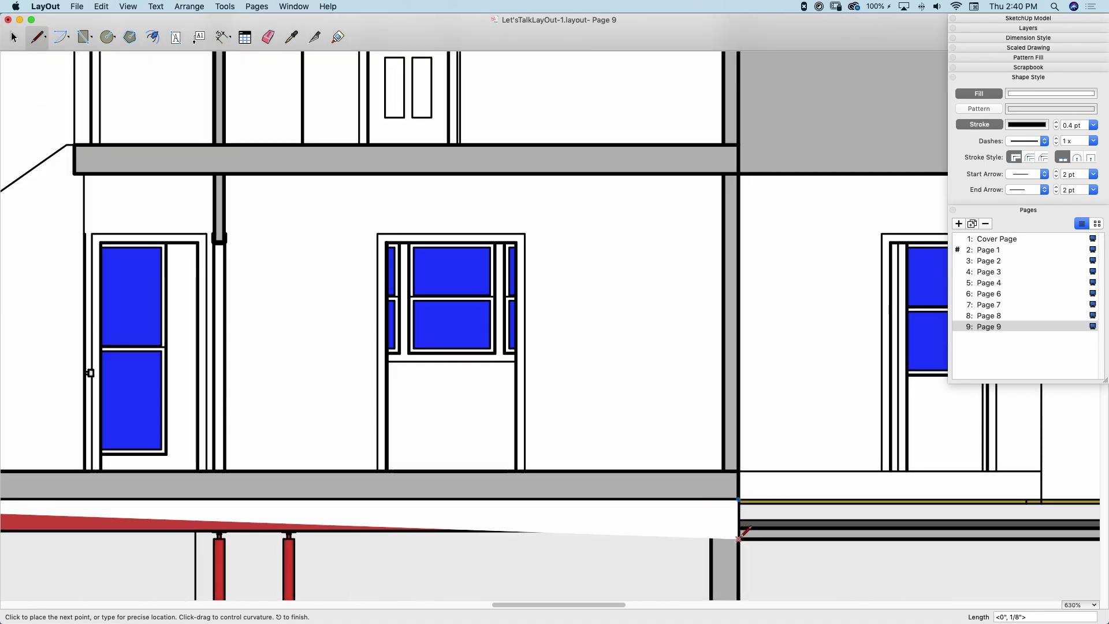
scroll(742, 527, "down", 1)
scroll(456, 431, "down", 4)
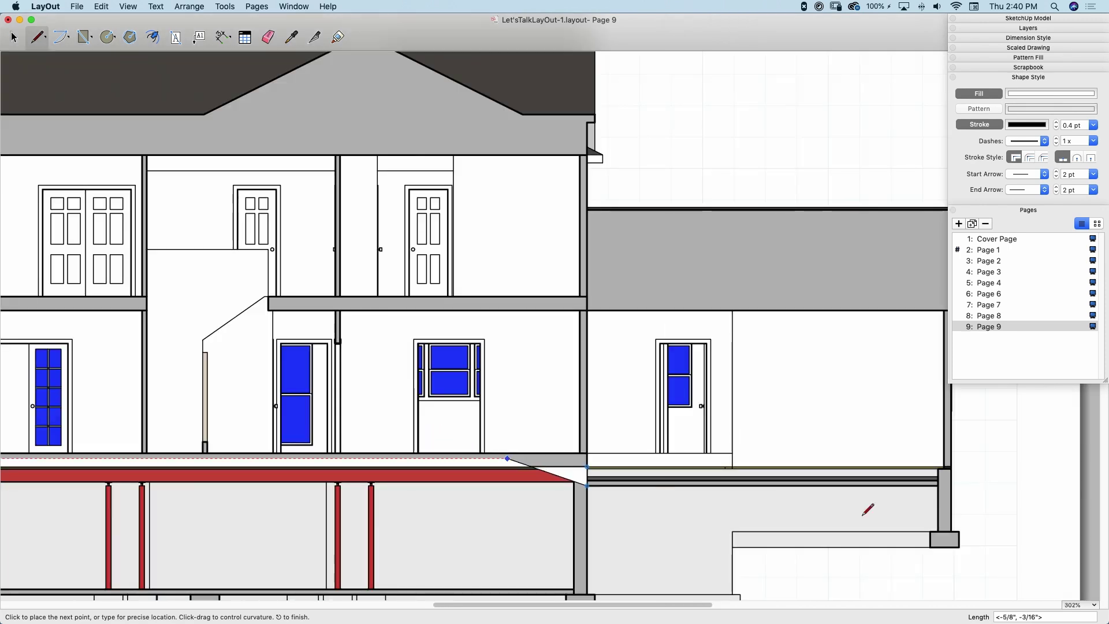
scroll(919, 491, "up", 1)
scroll(942, 480, "up", 1)
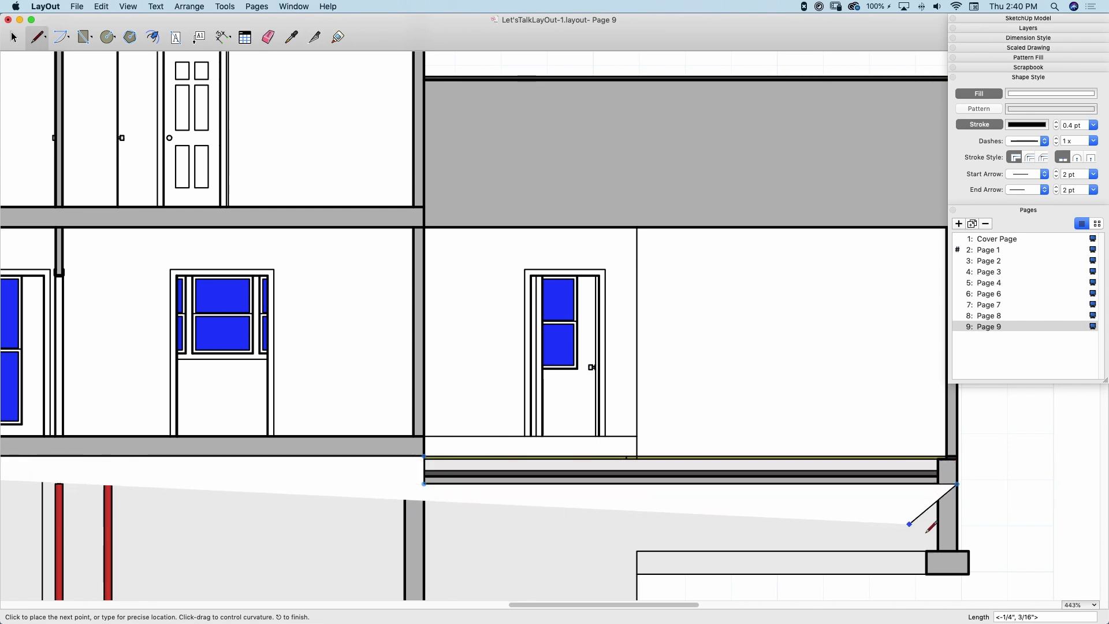
Step: Continue past the annex slab, down below the foundation, across left, and close the shape
left_click(958, 484)
scroll(759, 431, "down", 5)
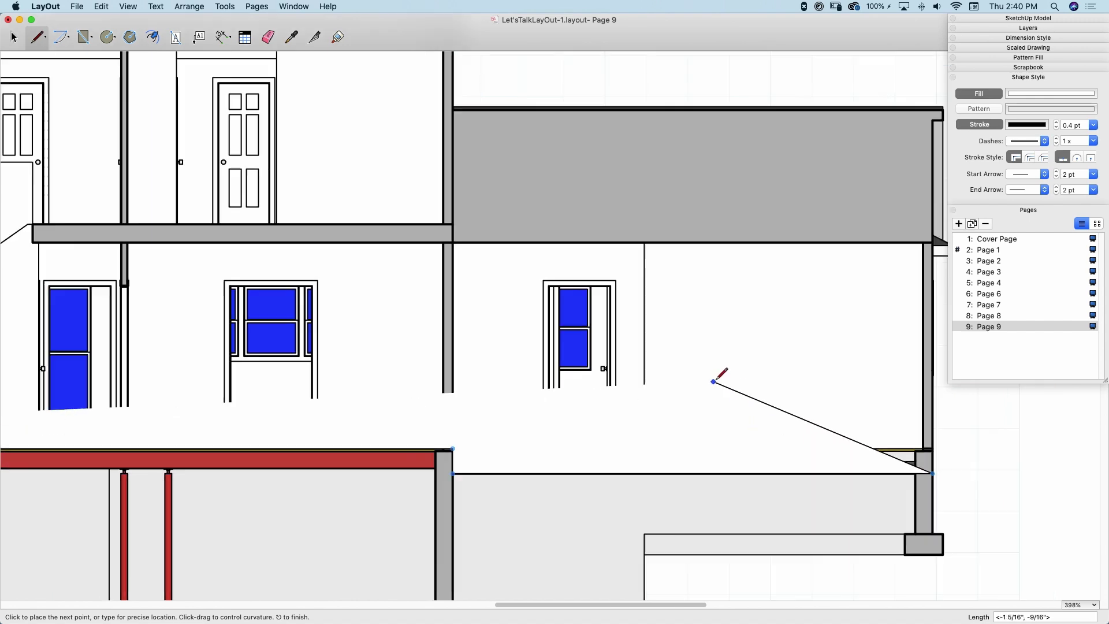
scroll(755, 337, "down", 2)
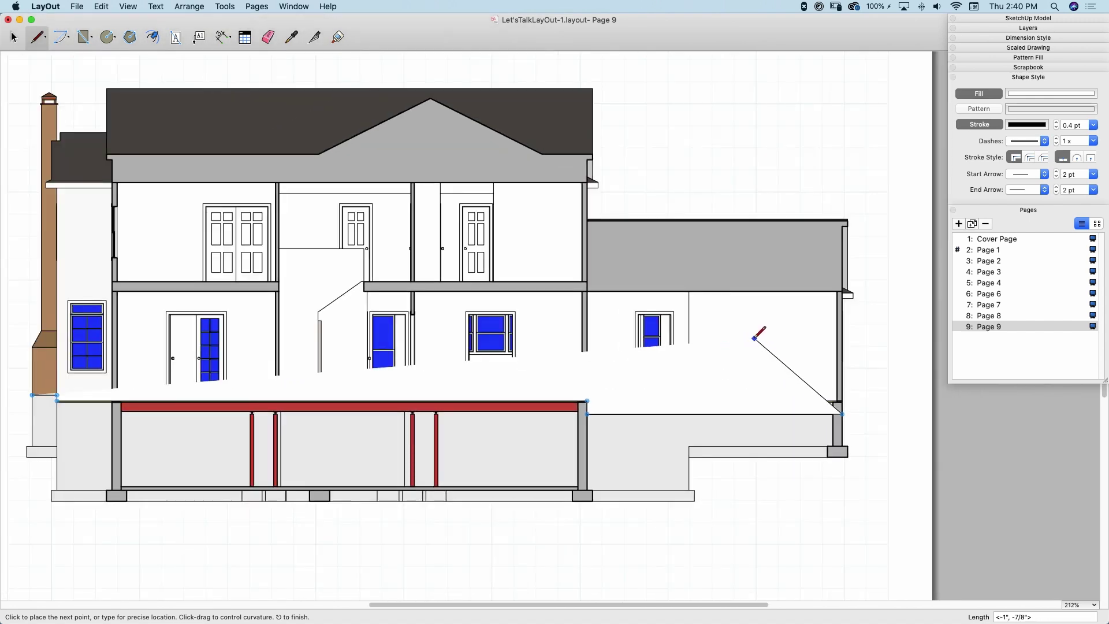
left_click(878, 446)
left_click(879, 529)
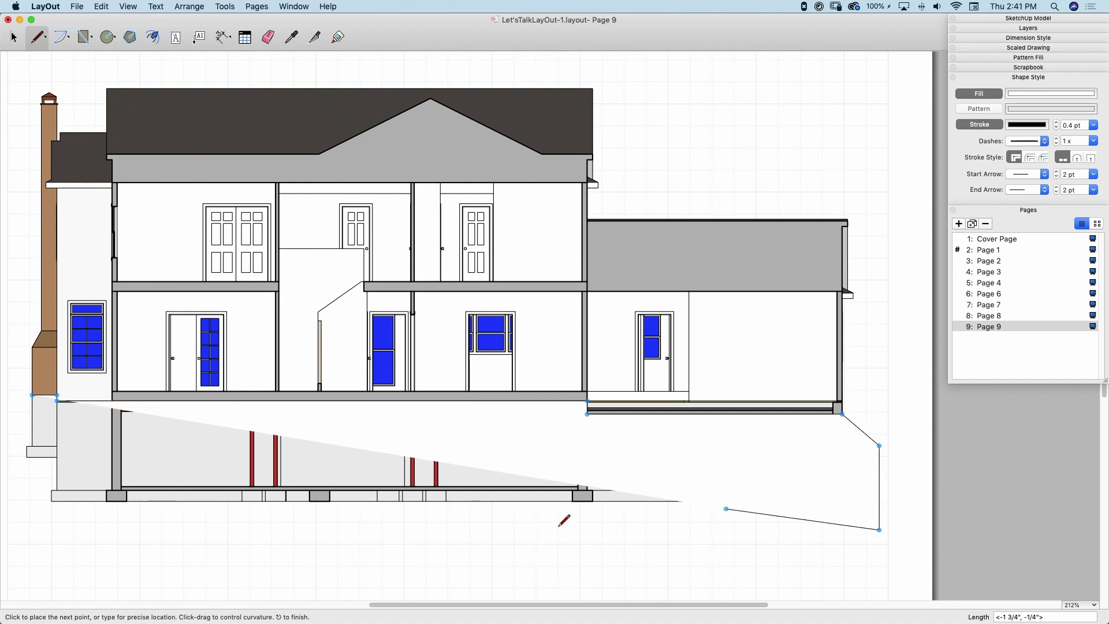
left_click(10, 520)
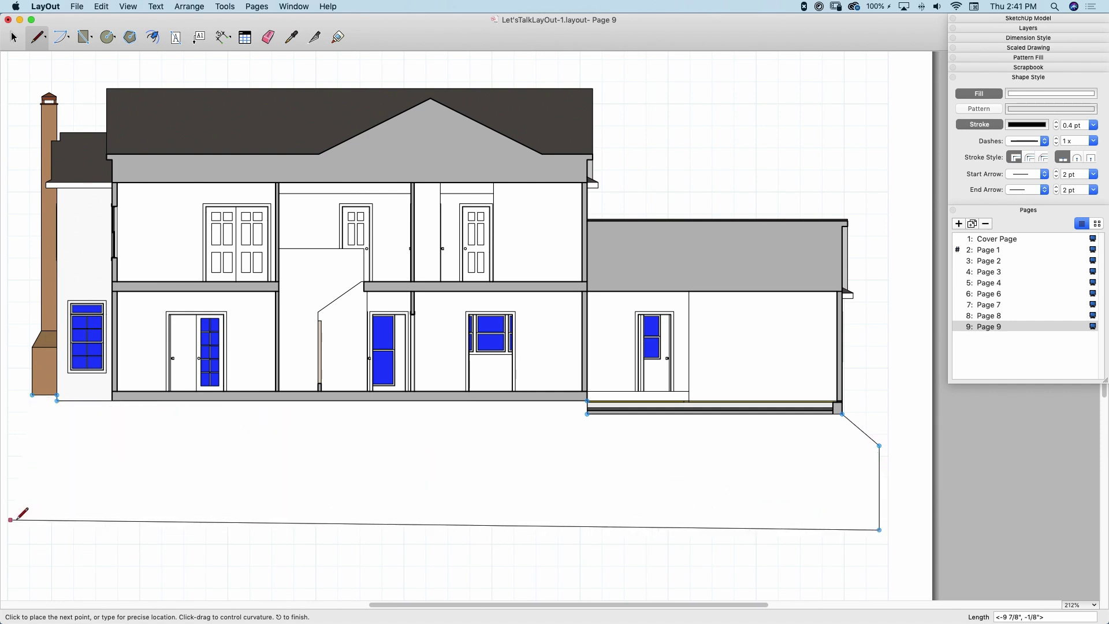
left_click(10, 412)
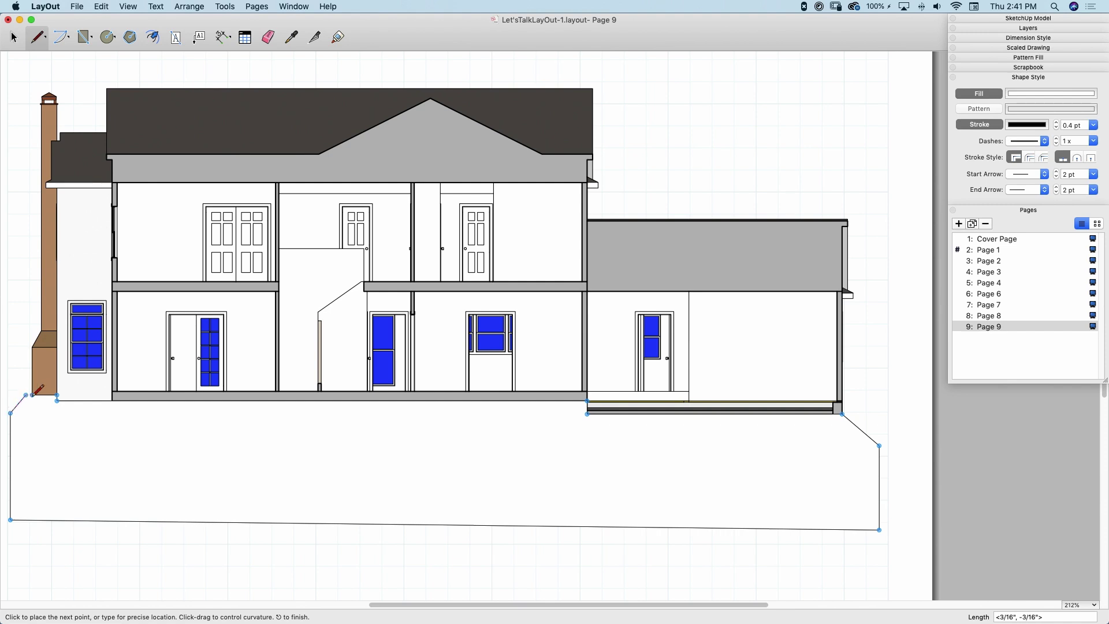
left_click(32, 395)
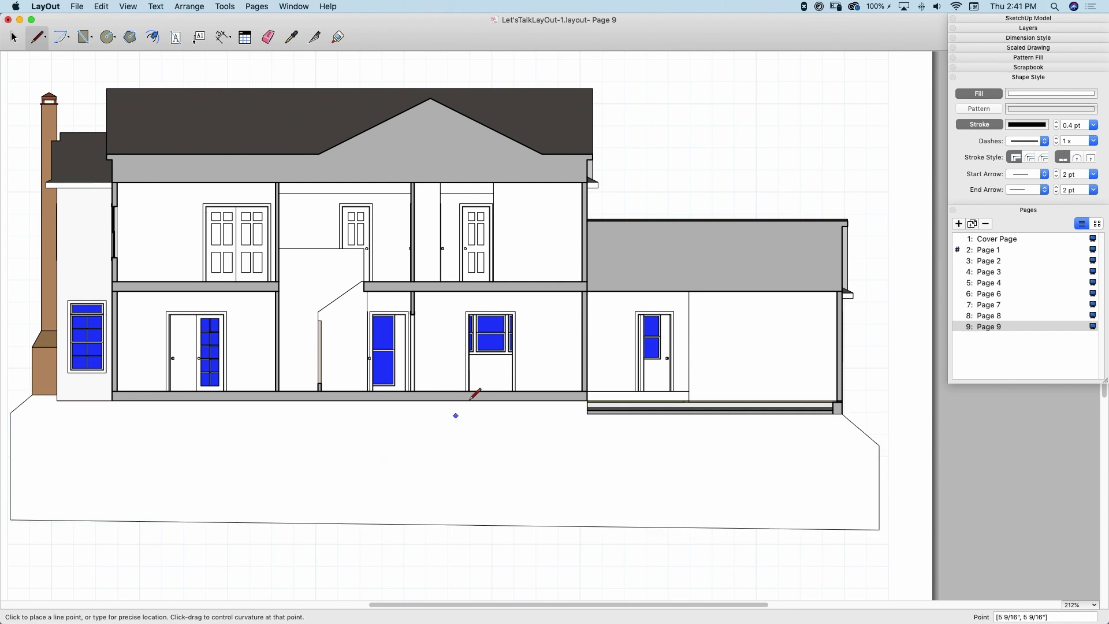
Step: Turn off Stroke on the white shape below the first floor so it has no outline
key("space")
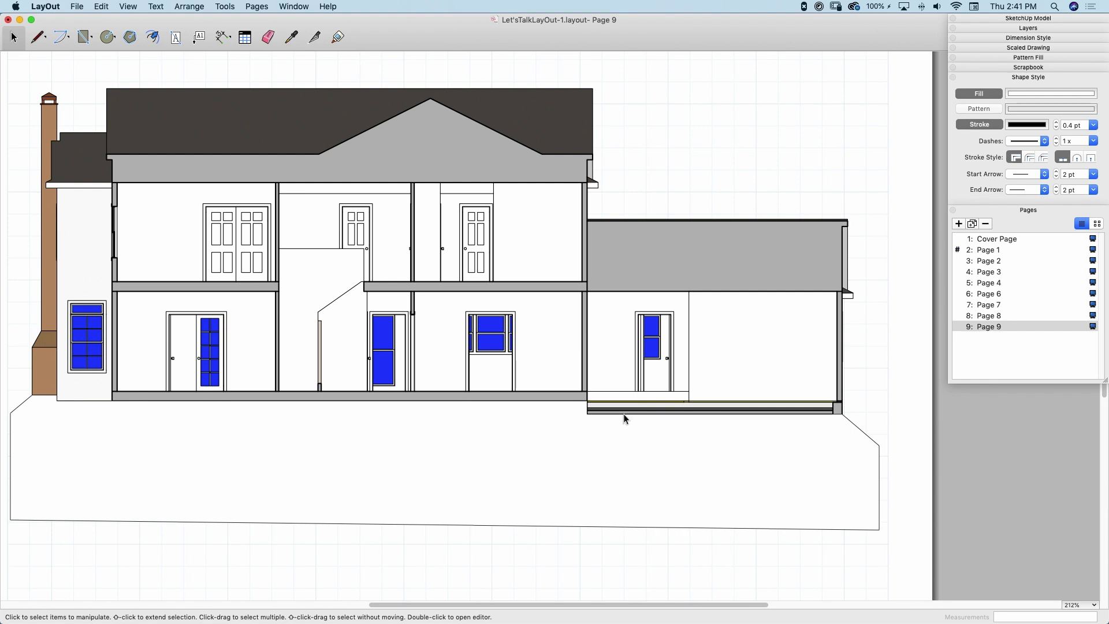
left_click(394, 438)
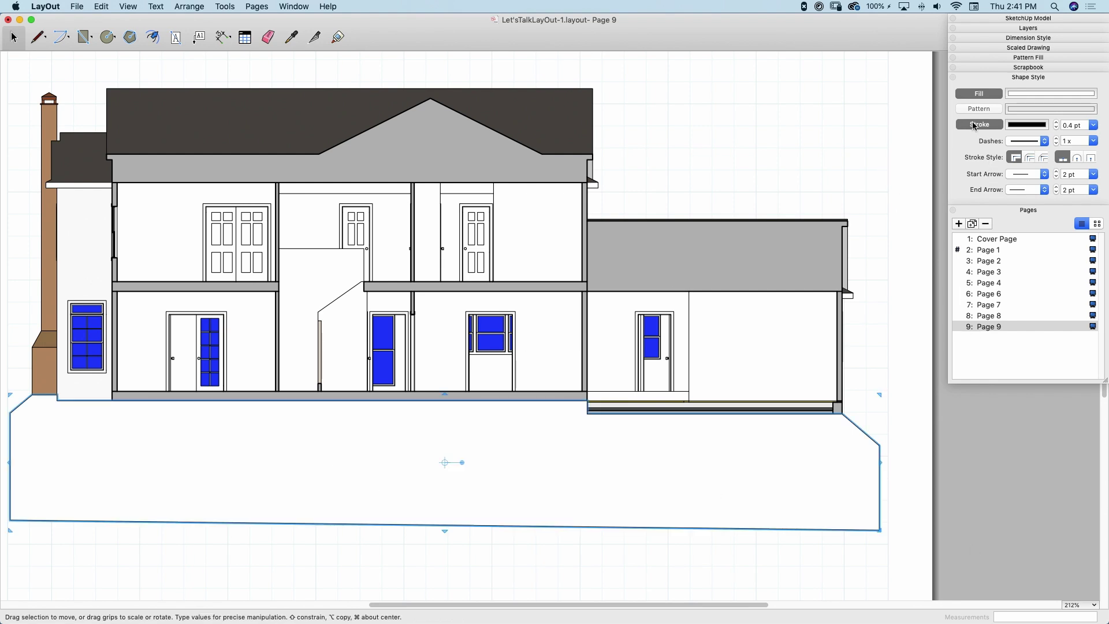
left_click(976, 125)
left_click(894, 252)
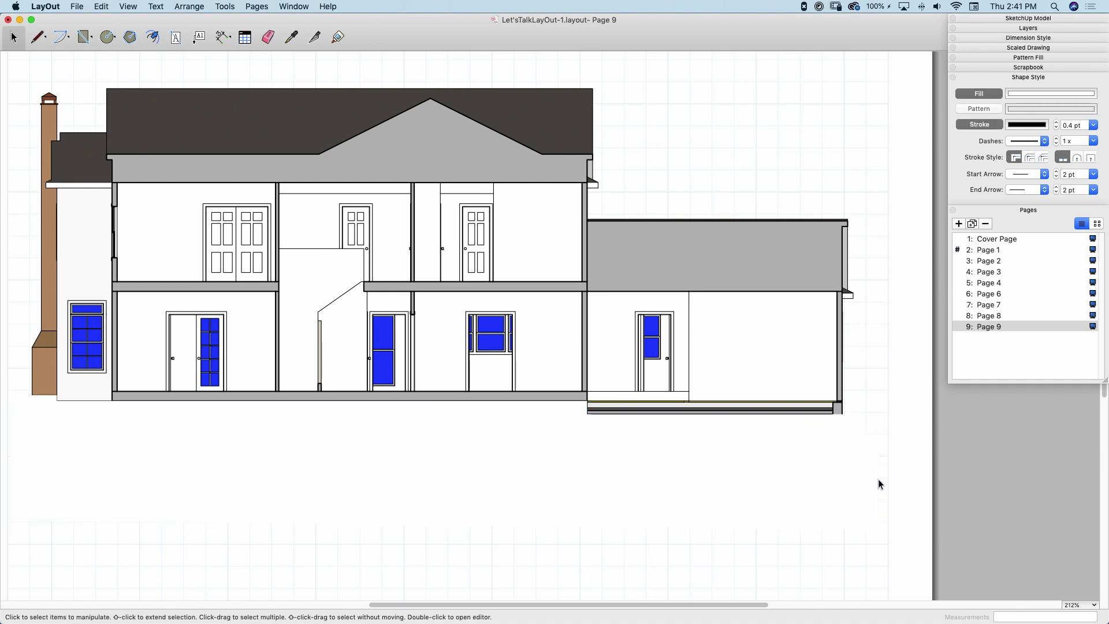
scroll(326, 307, "down", 3)
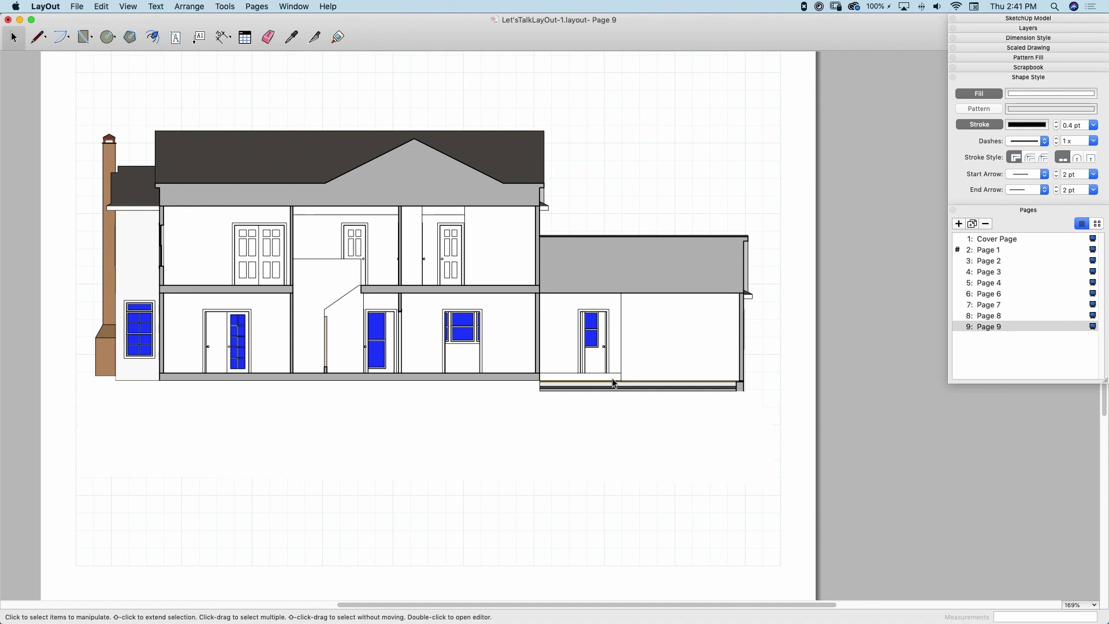
left_click(552, 435)
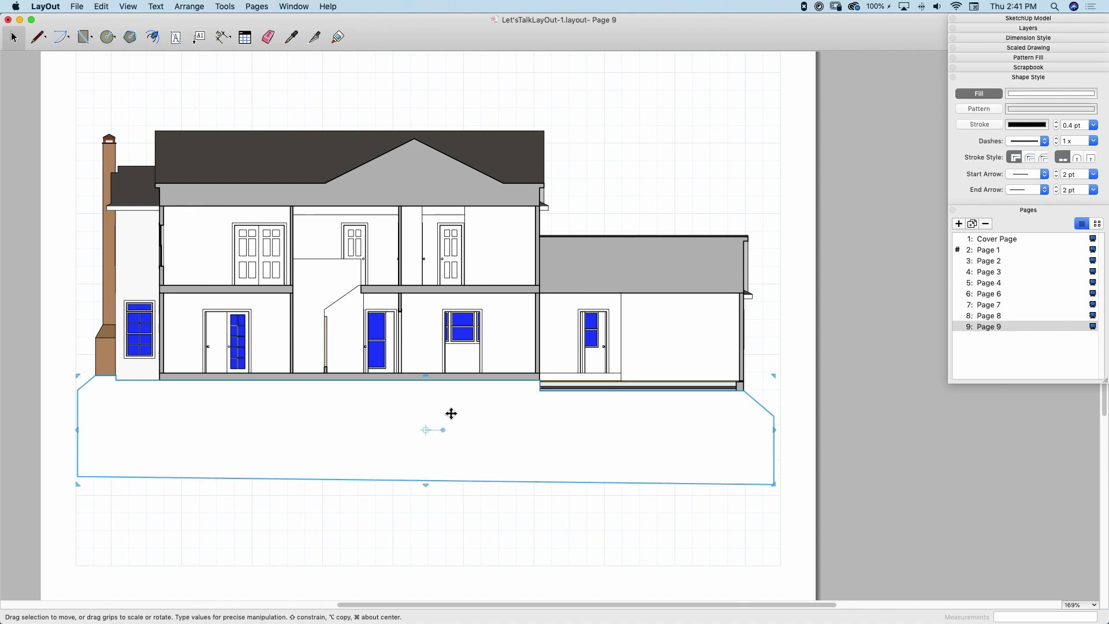
left_click(431, 355, "shift")
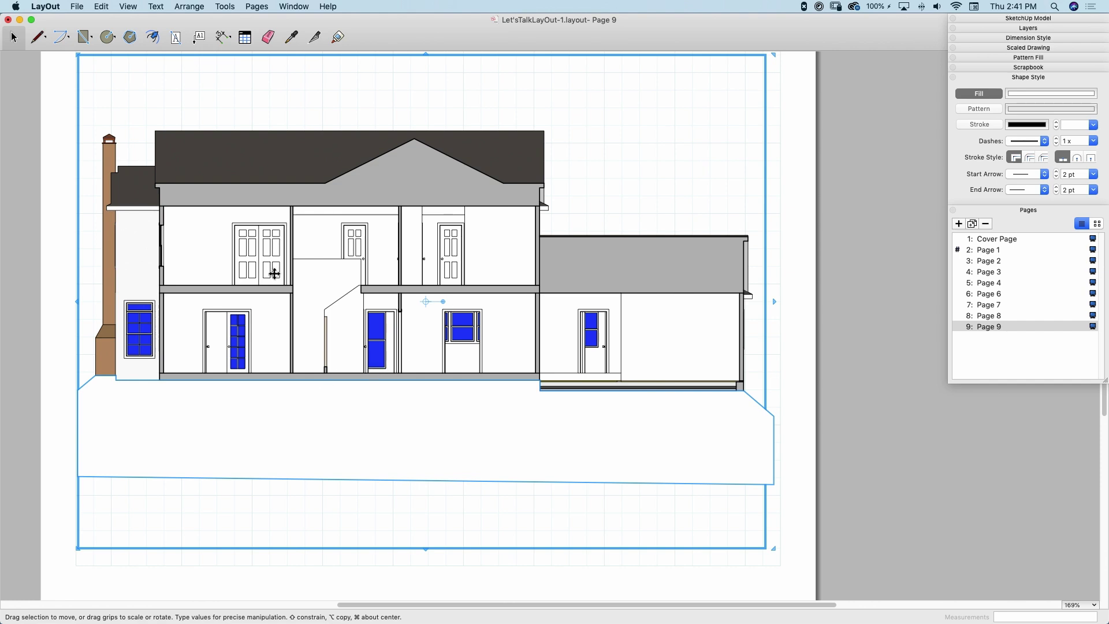
left_click(857, 313)
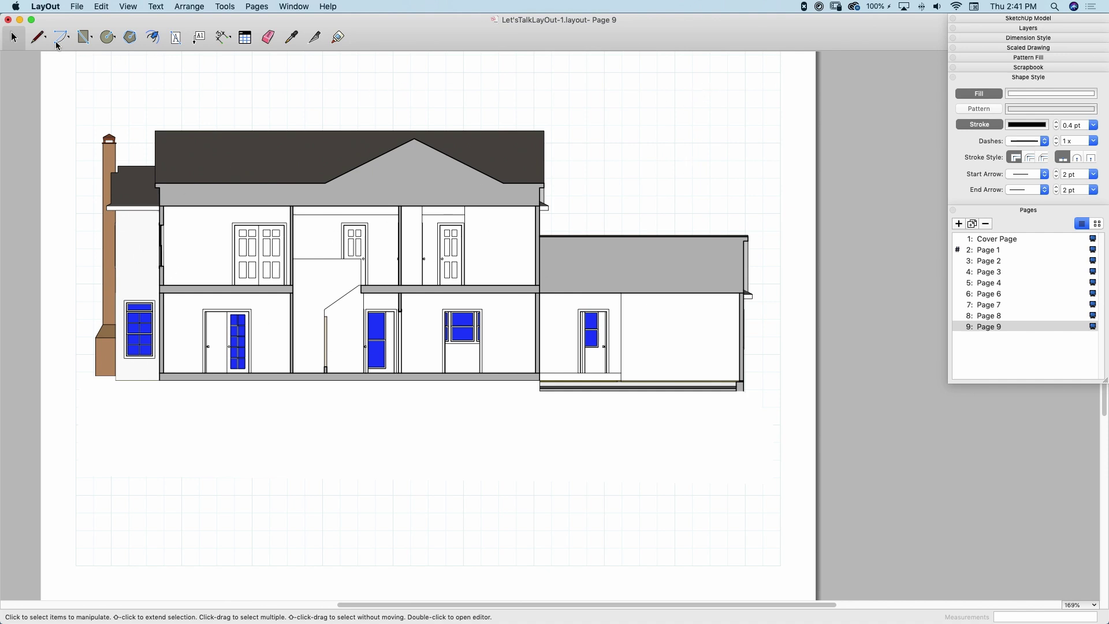
Step: Start a new line outline at the annex wall base and run it to the wall's top corner
left_click(38, 38)
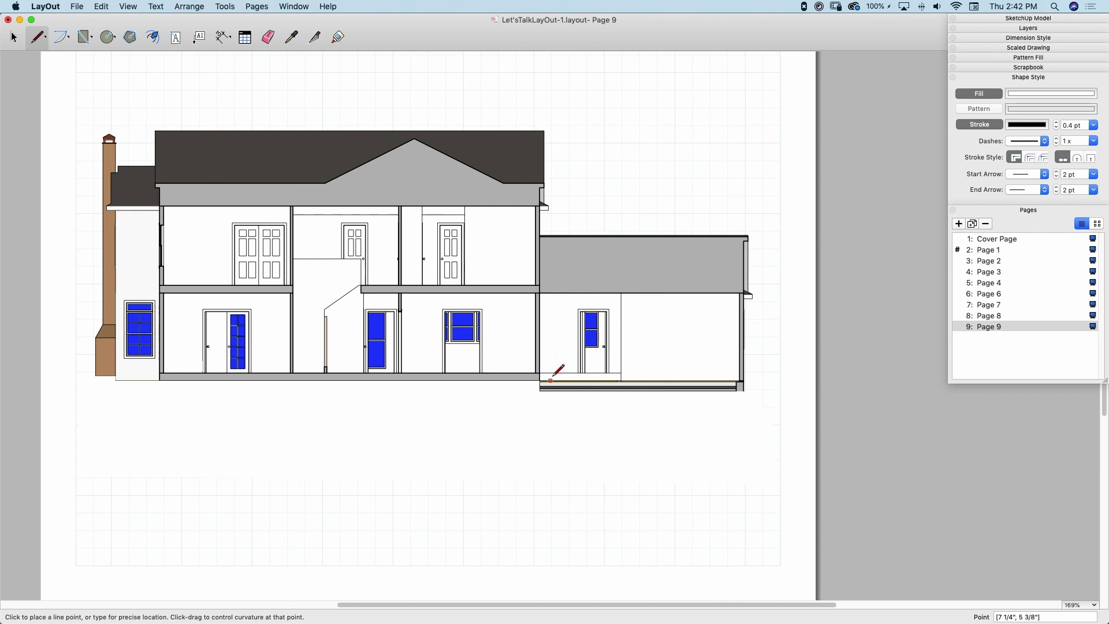
scroll(554, 385, "up", 10)
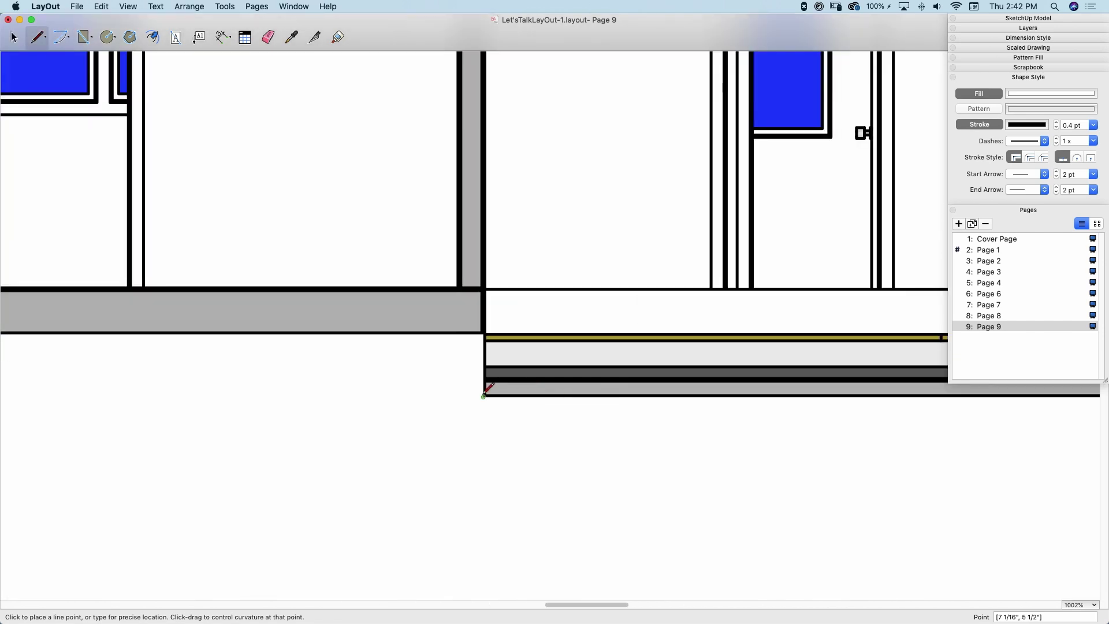
left_click(484, 396)
scroll(497, 452, "down", 6)
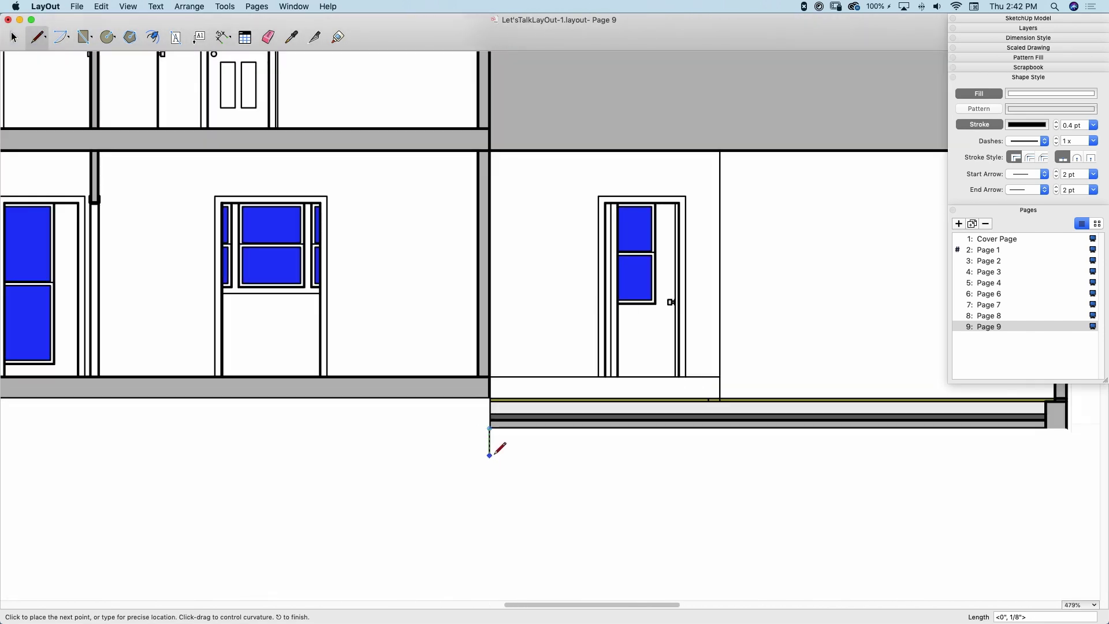
scroll(497, 449, "down", 2)
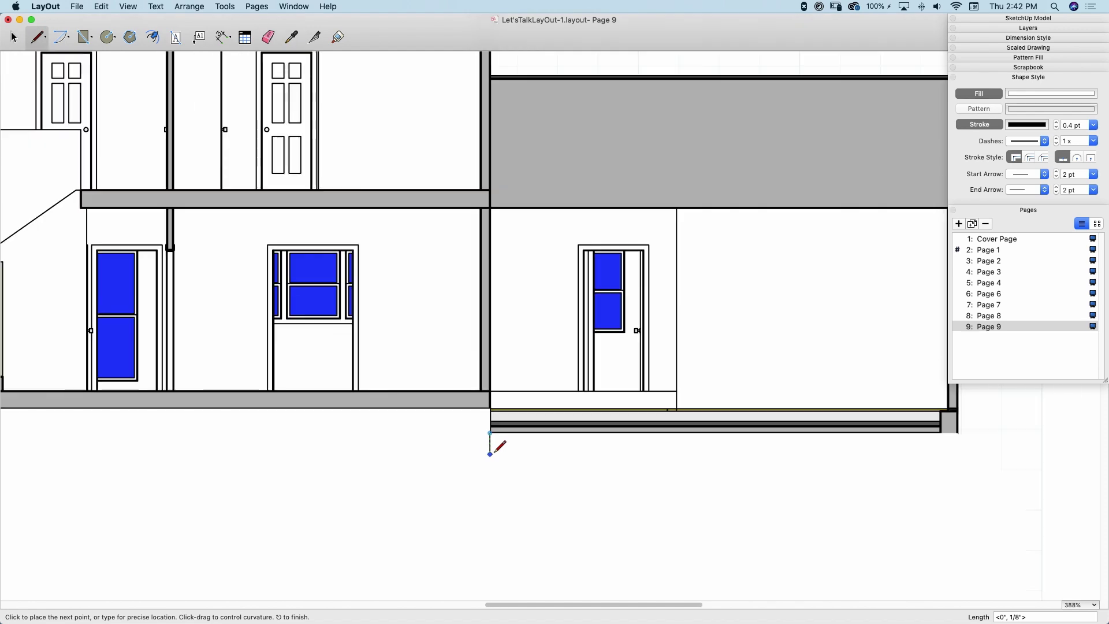
left_click(491, 207)
scroll(770, 209, "down", 3)
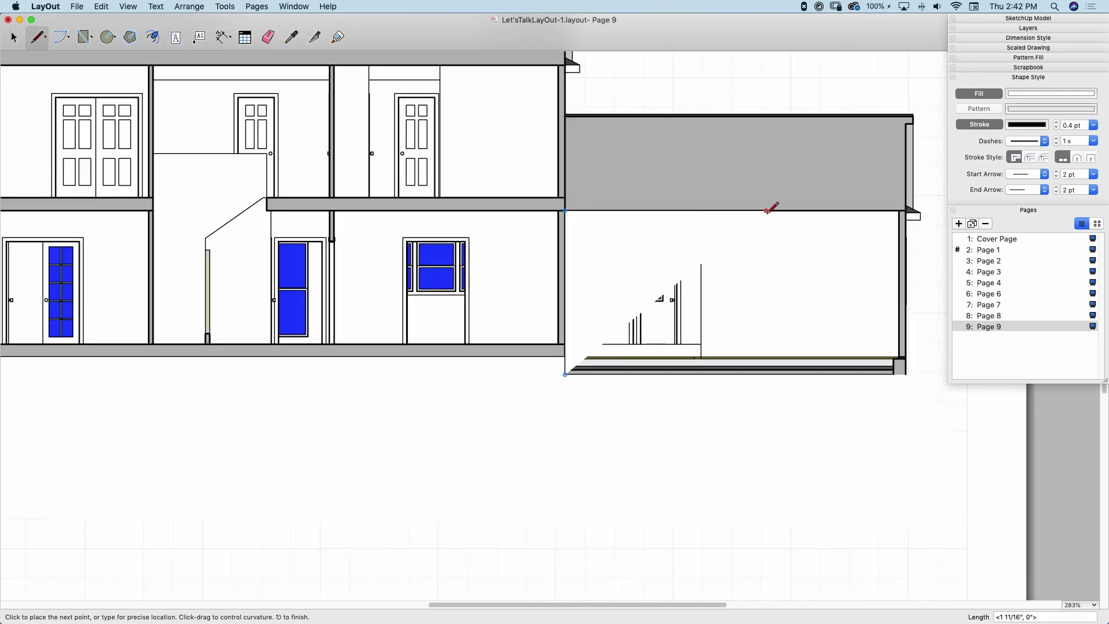
scroll(721, 238, "down", 2)
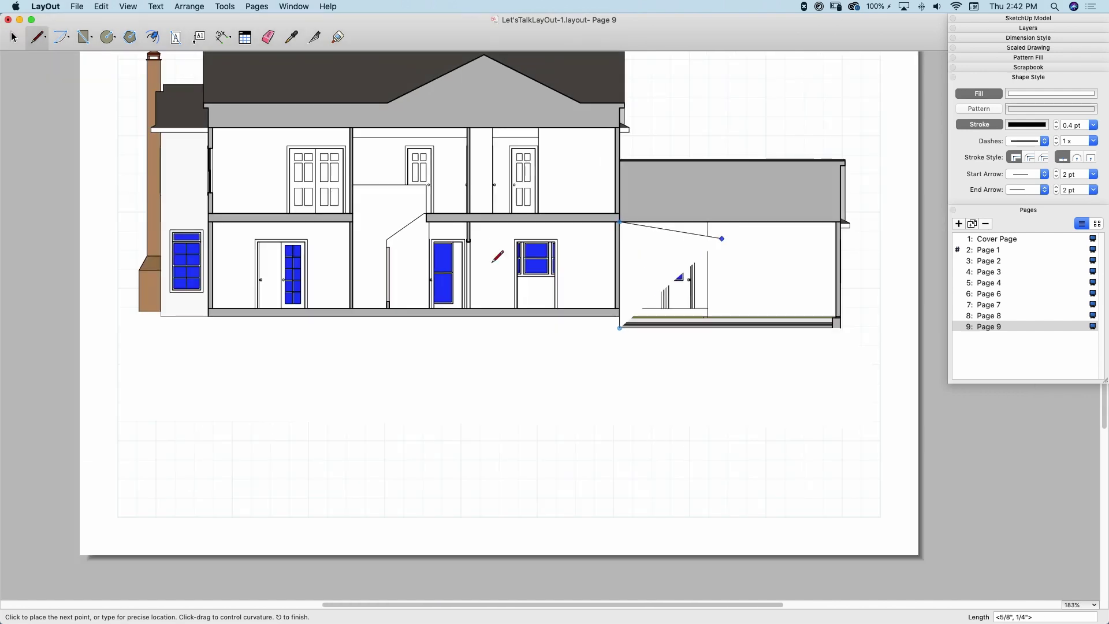
scroll(211, 218, "up", 2)
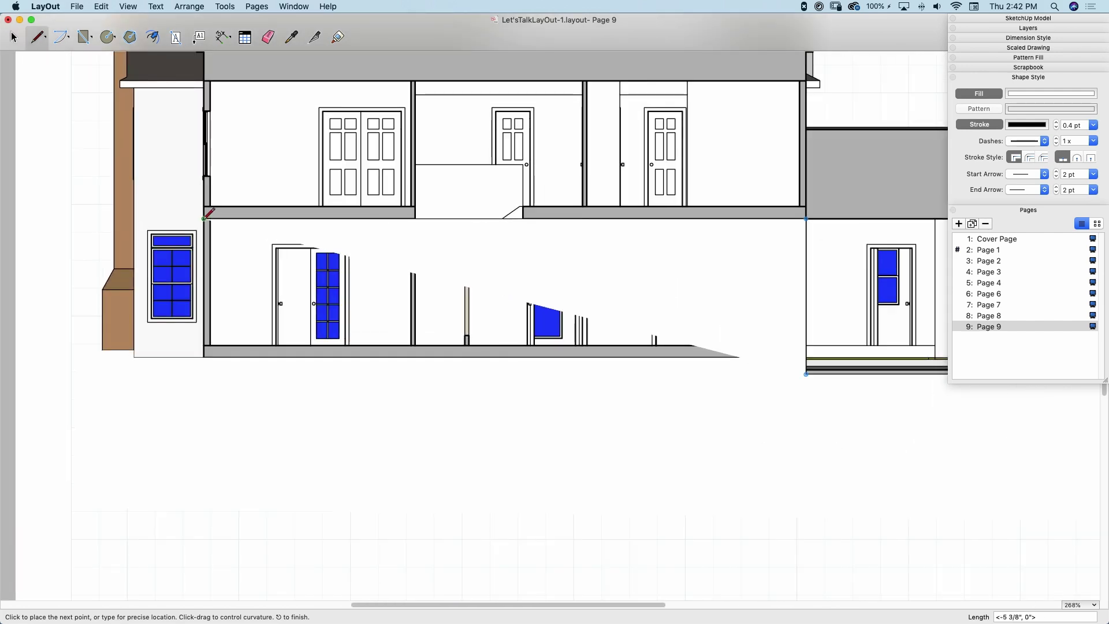
Step: Trace the outline down the lower-left wall, along the floor line, and up the chimney side
left_click(205, 218)
left_click(204, 357)
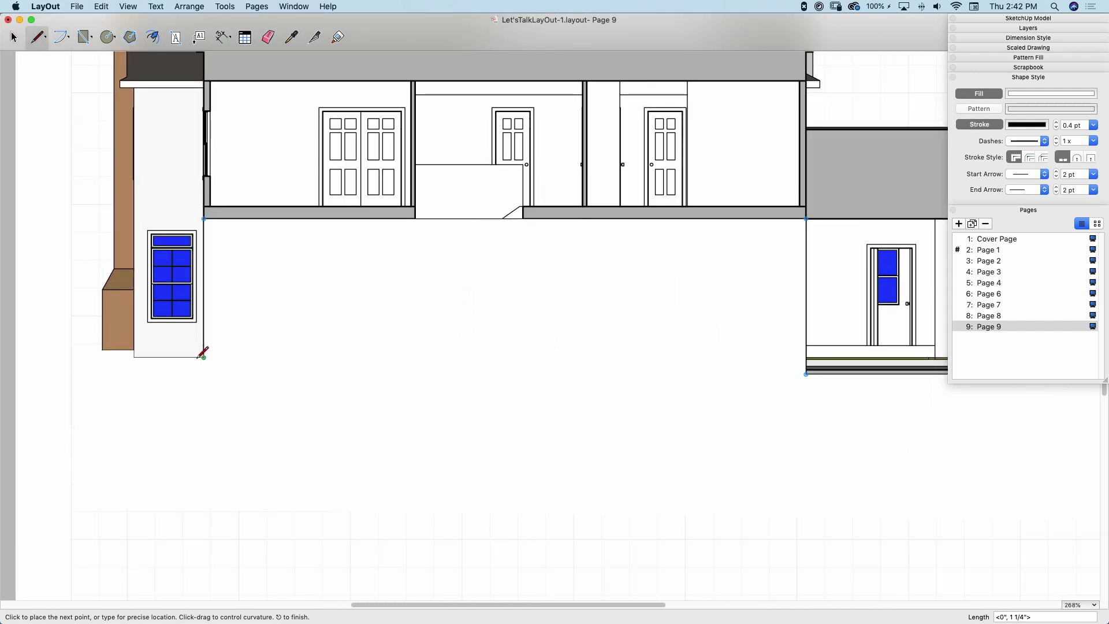
left_click(134, 357)
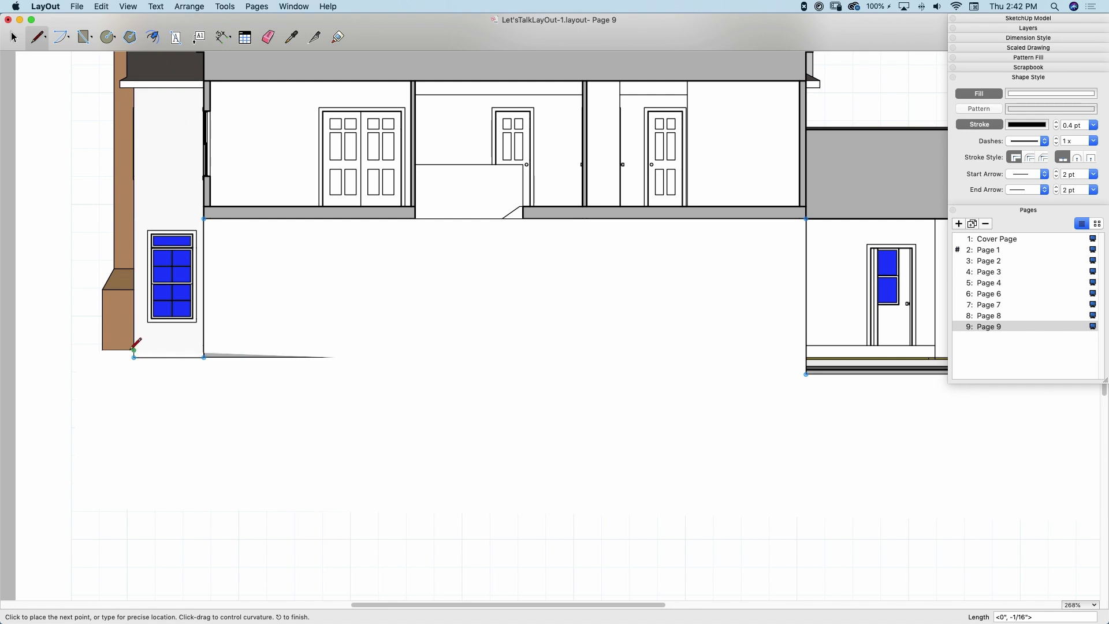
left_click(134, 350)
left_click(102, 350)
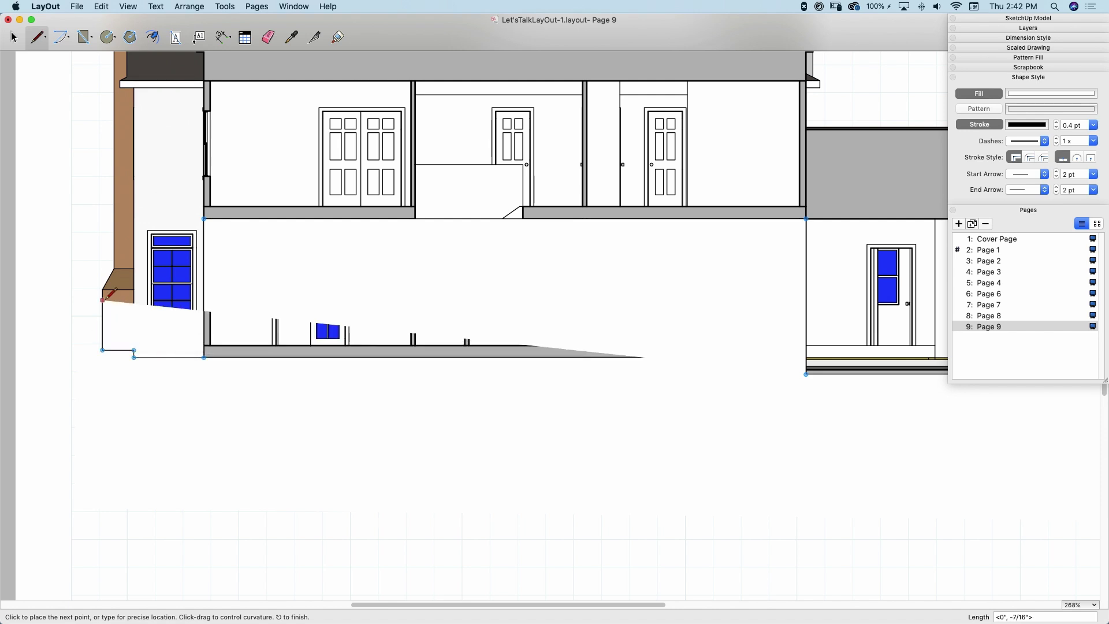
left_click(102, 290)
left_click(114, 268)
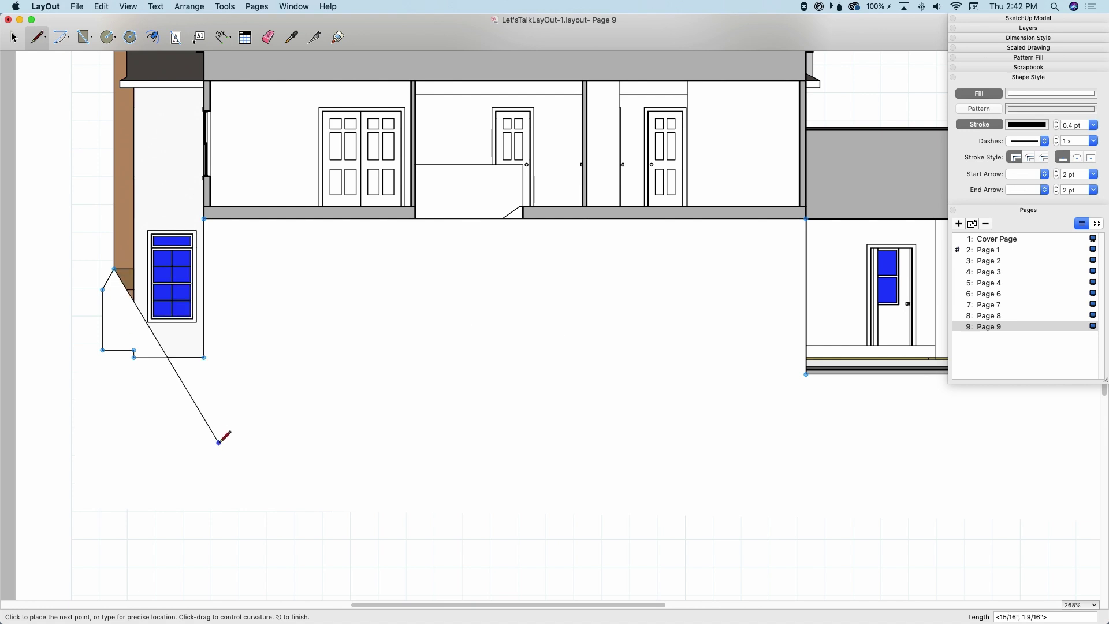
scroll(223, 439, "down", 3)
scroll(175, 140, "up", 5)
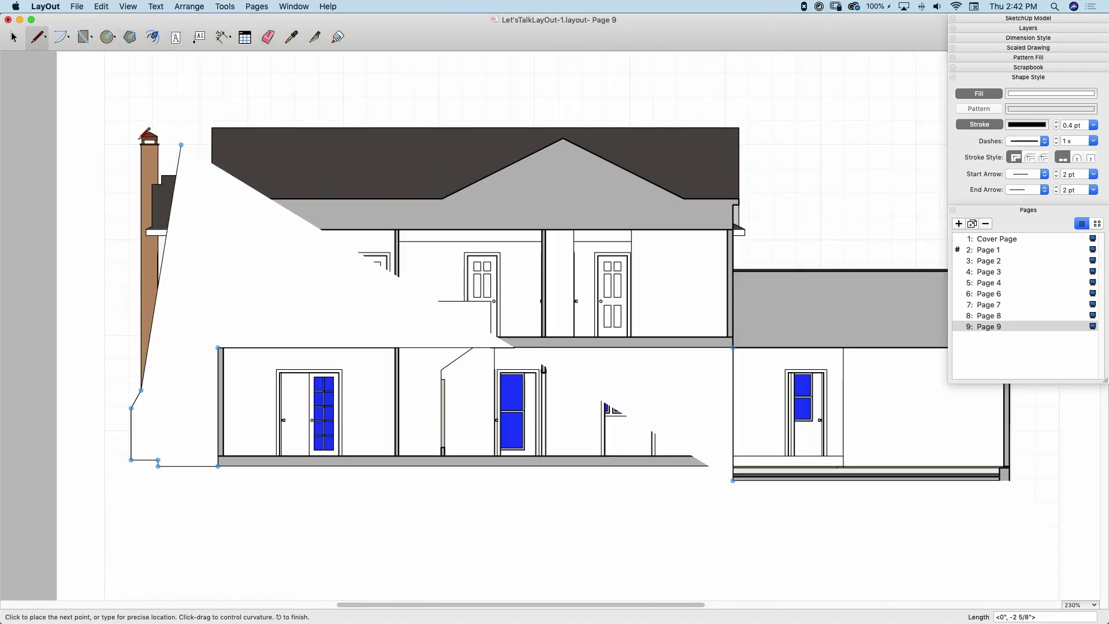
Step: Trace the outline around the chimney cap and base and along the roof step to its ledge
scroll(110, 149, "up", 8)
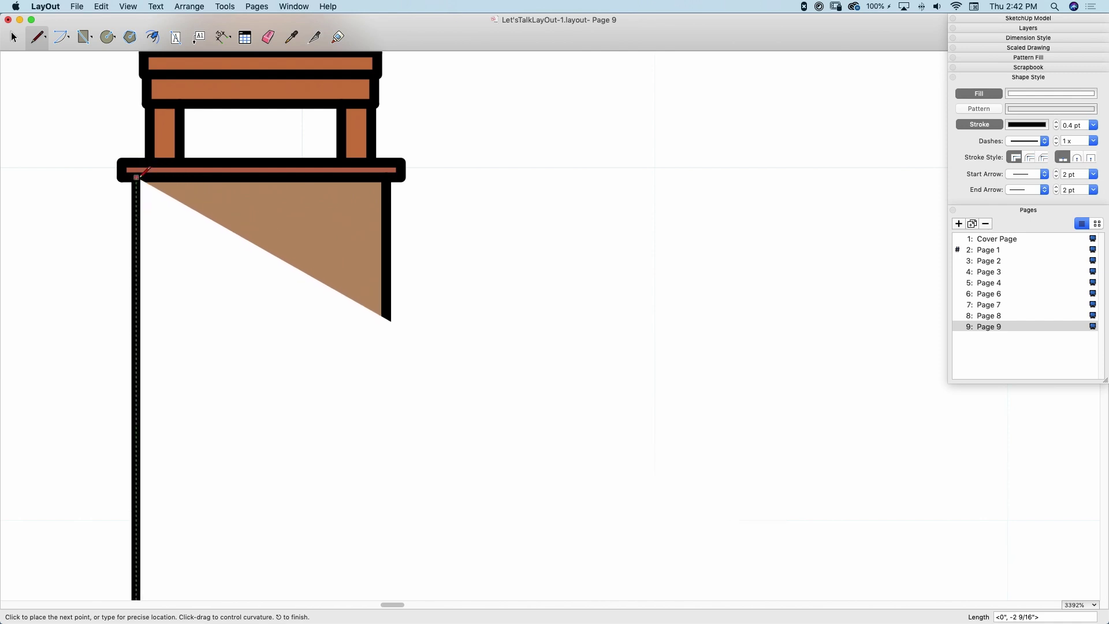
left_click(137, 177)
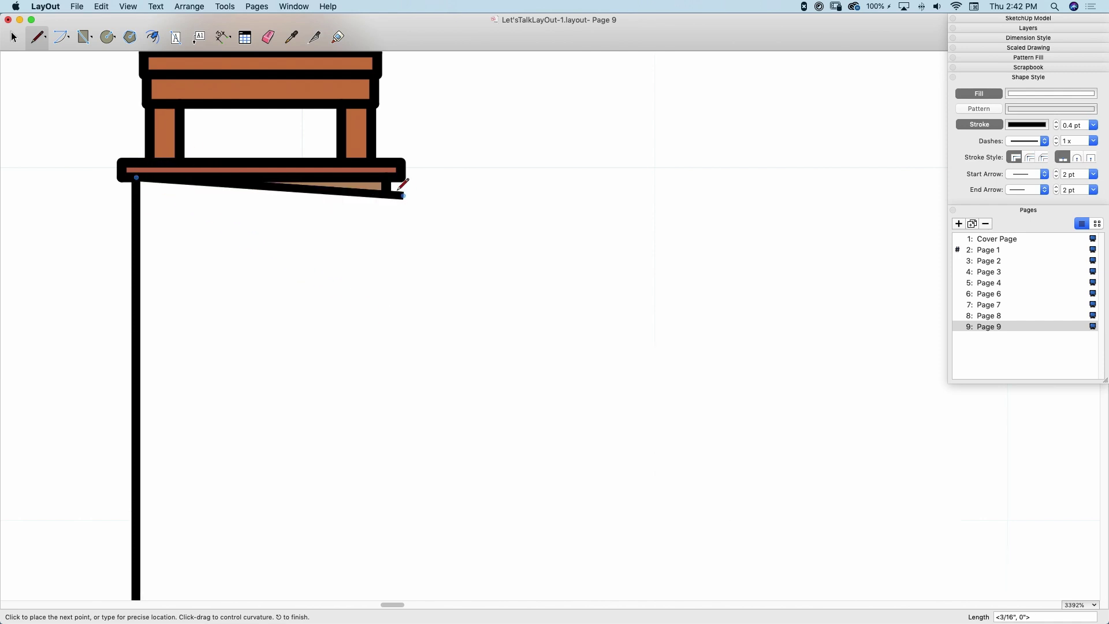
left_click(387, 178)
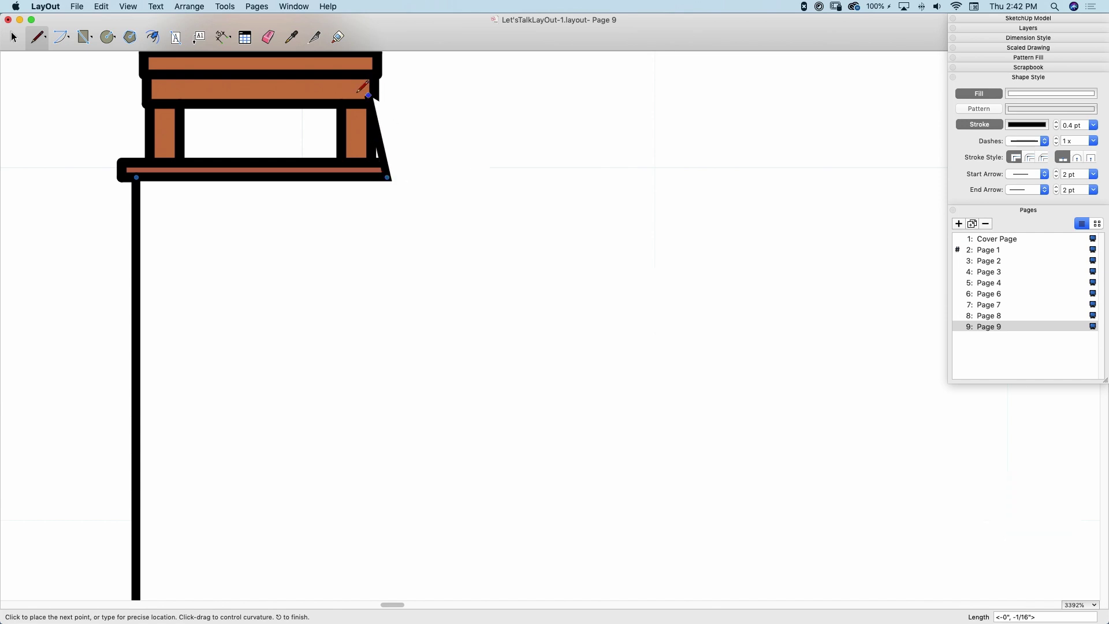
scroll(370, 88, "down", 4)
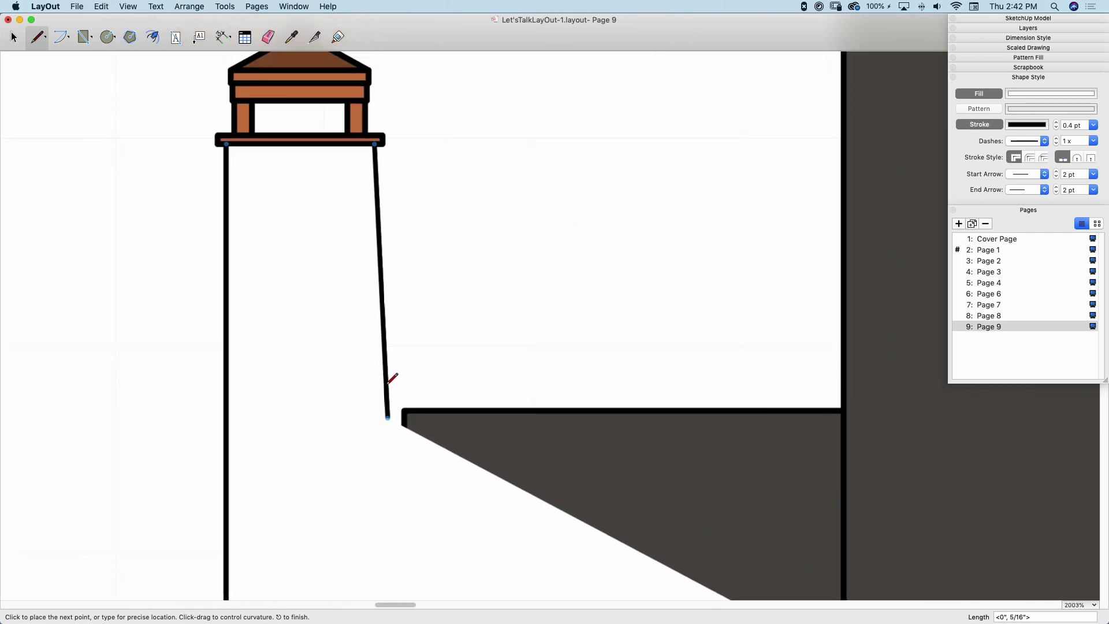
left_click(374, 488)
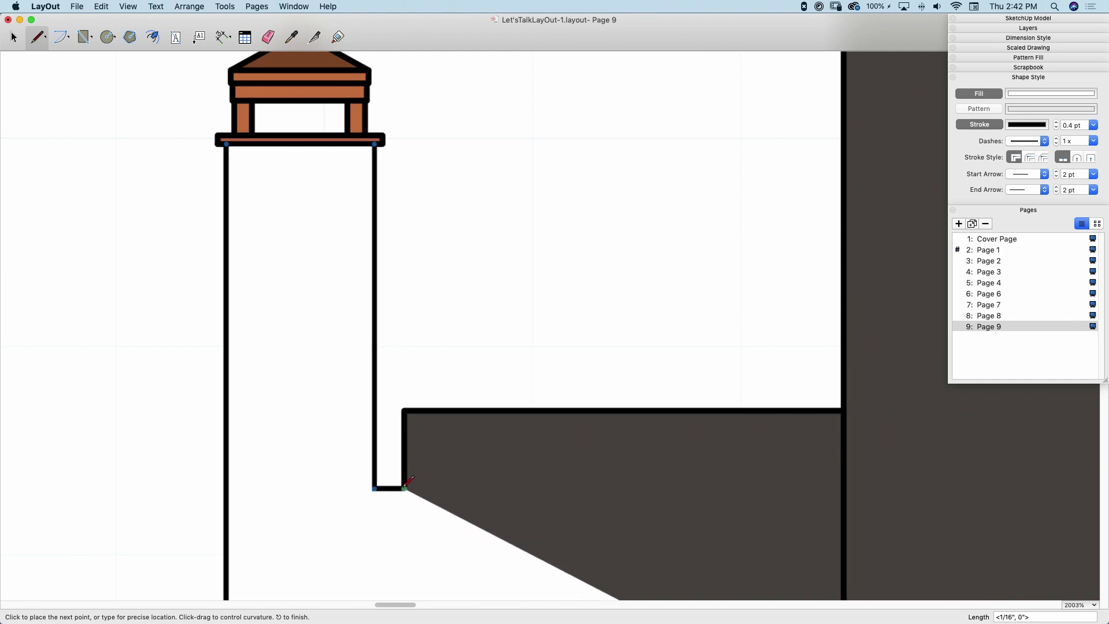
left_click(405, 488)
left_click(404, 411)
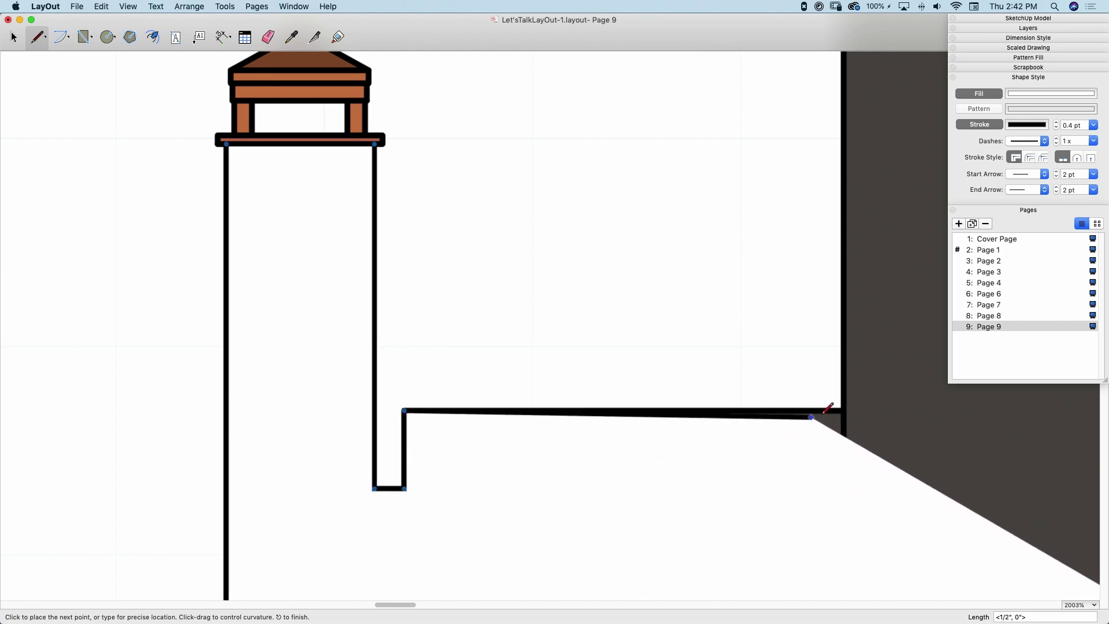
left_click(843, 409)
scroll(304, 406, "down", 3)
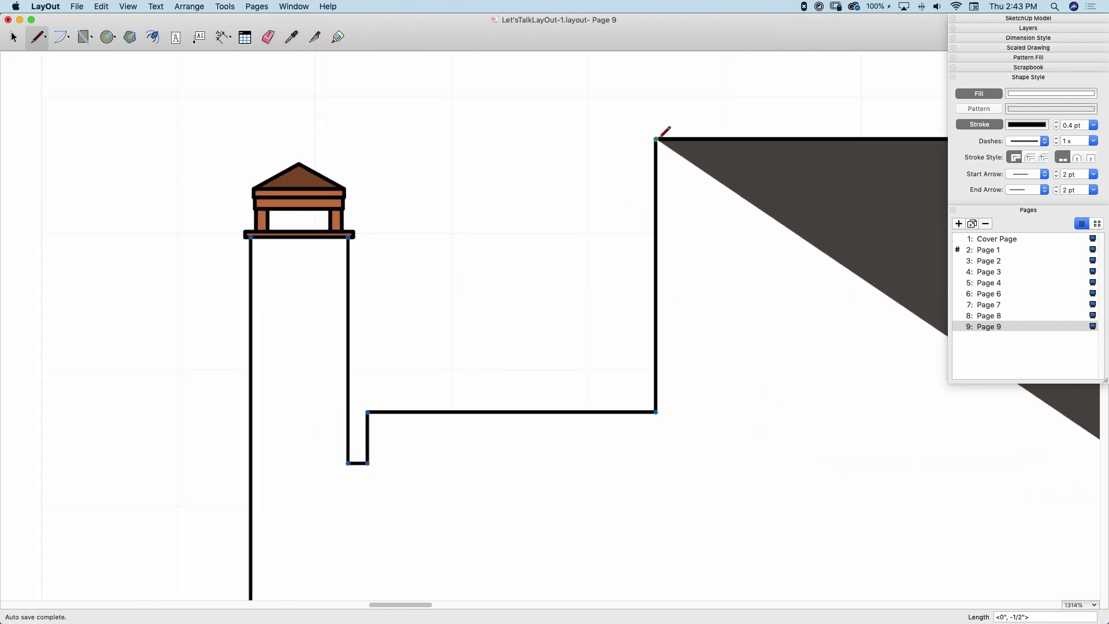
Step: Continue across the roof's top corner and down the upper house's right edge around the eave notch
left_click(657, 139)
scroll(133, 330, "down", 10)
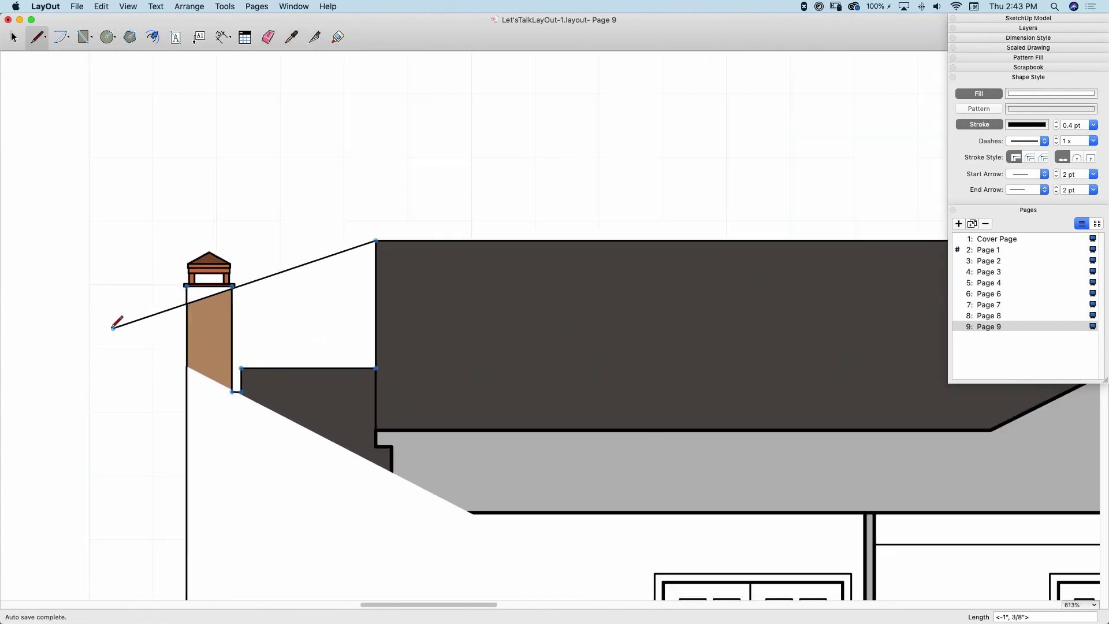
scroll(649, 414, "up", 2)
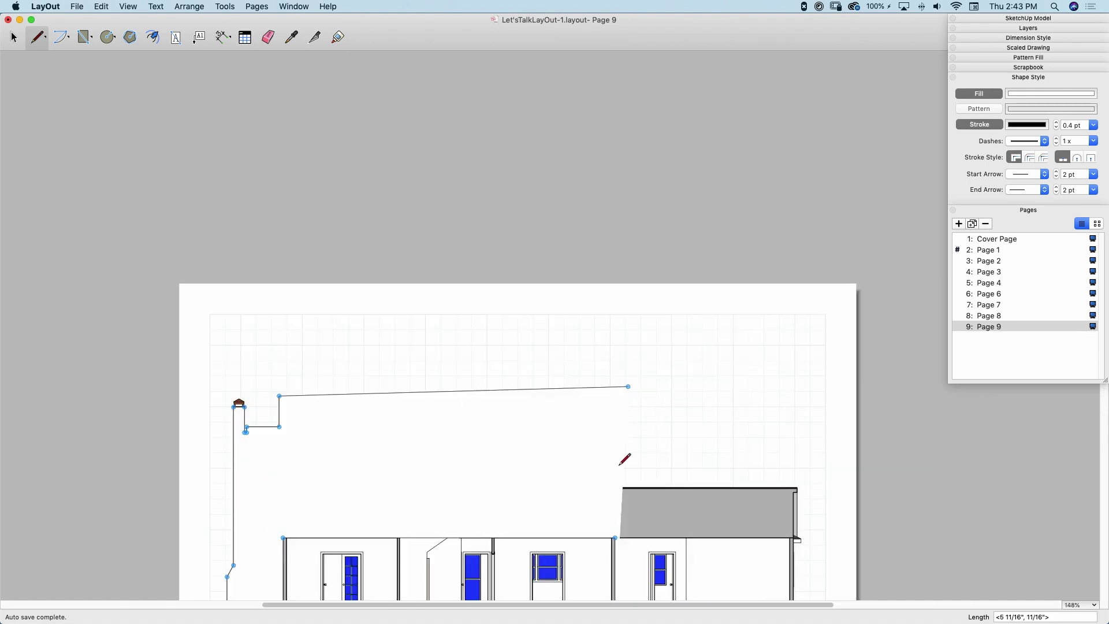
scroll(624, 458, "up", 3)
scroll(622, 470, "up", 3)
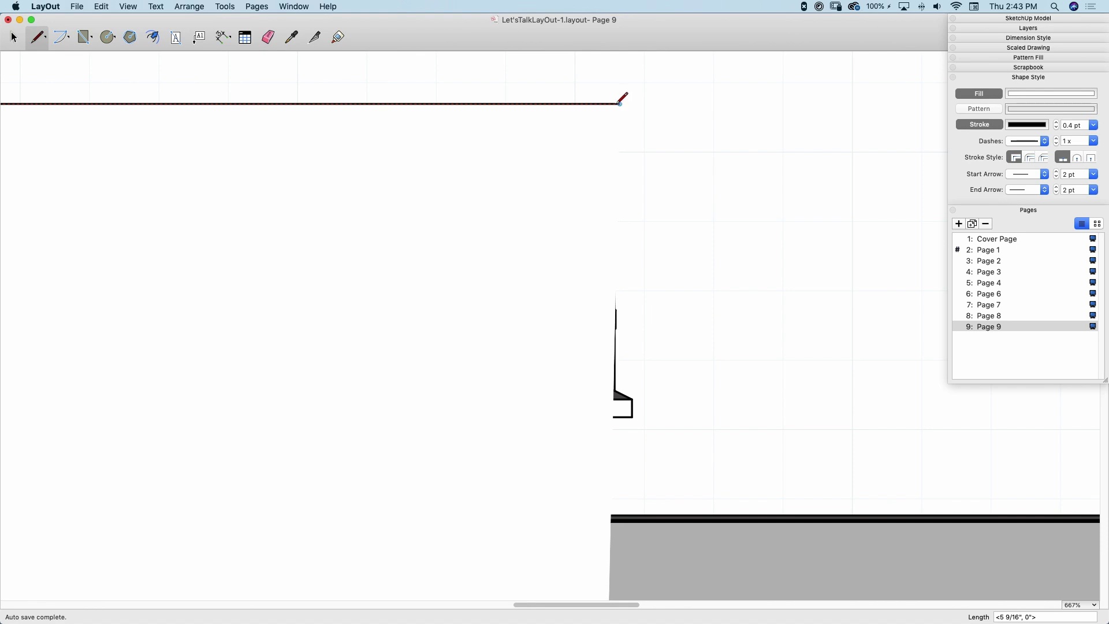
left_click(615, 104)
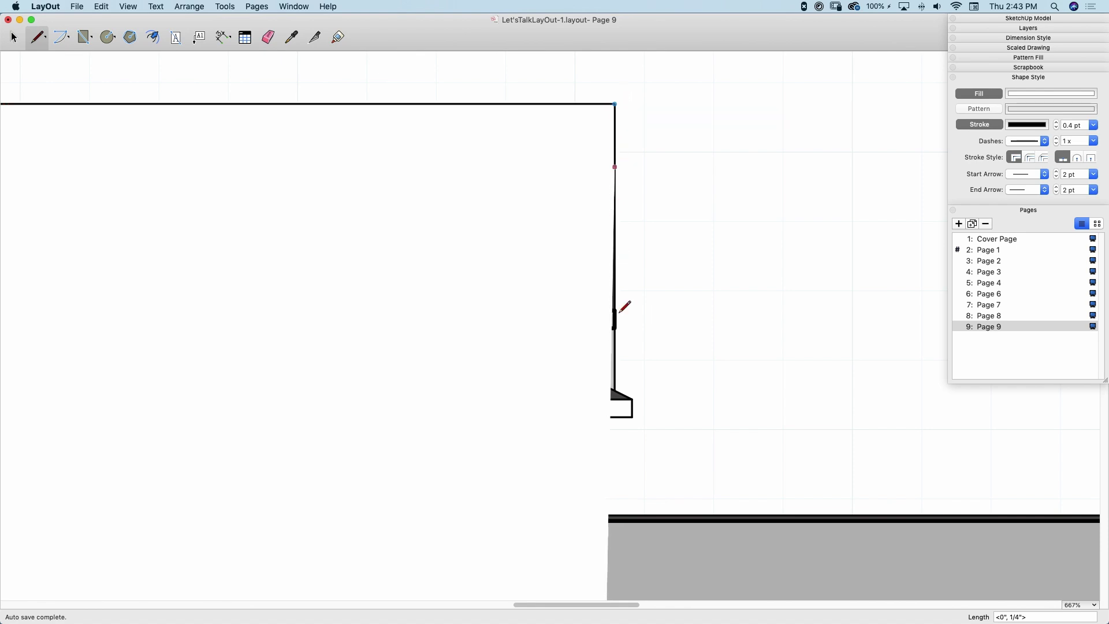
left_click(614, 391)
left_click(632, 399)
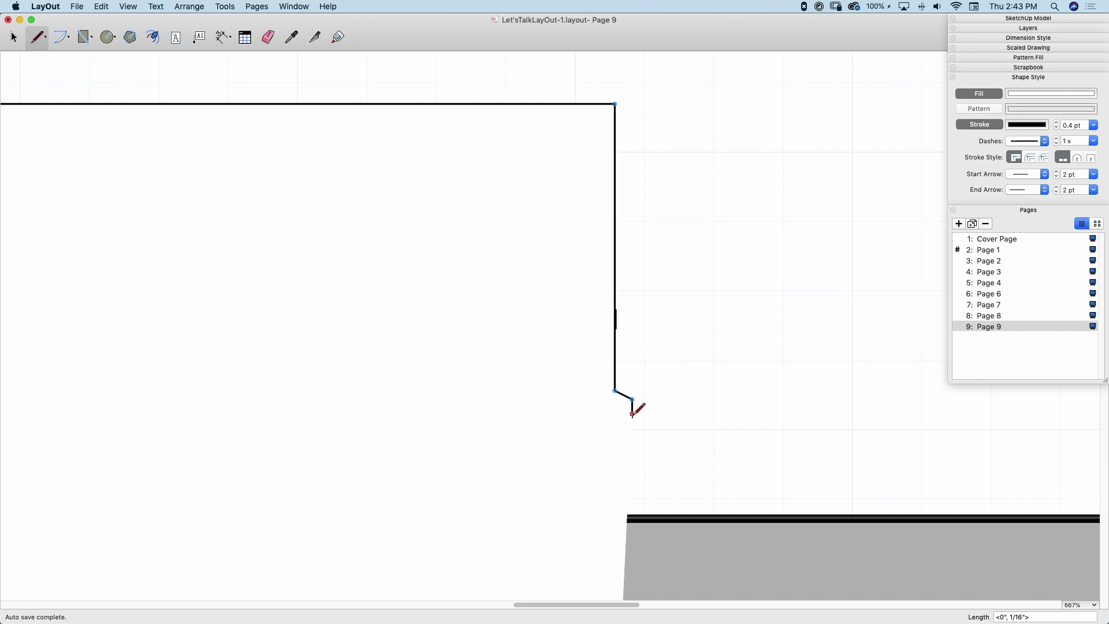
left_click(632, 417)
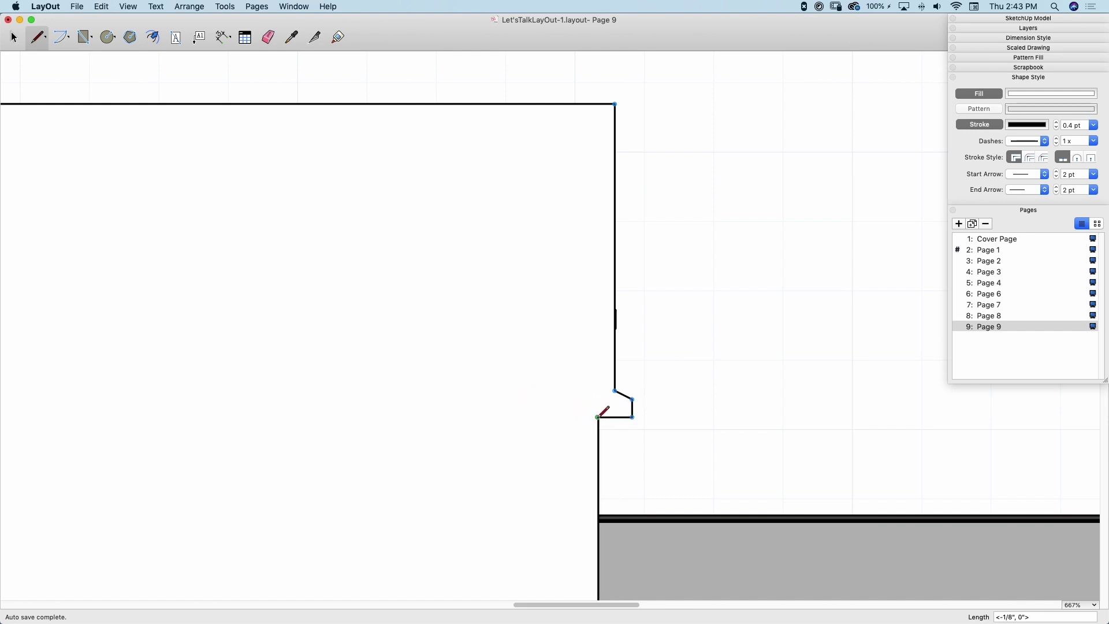
left_click(598, 416)
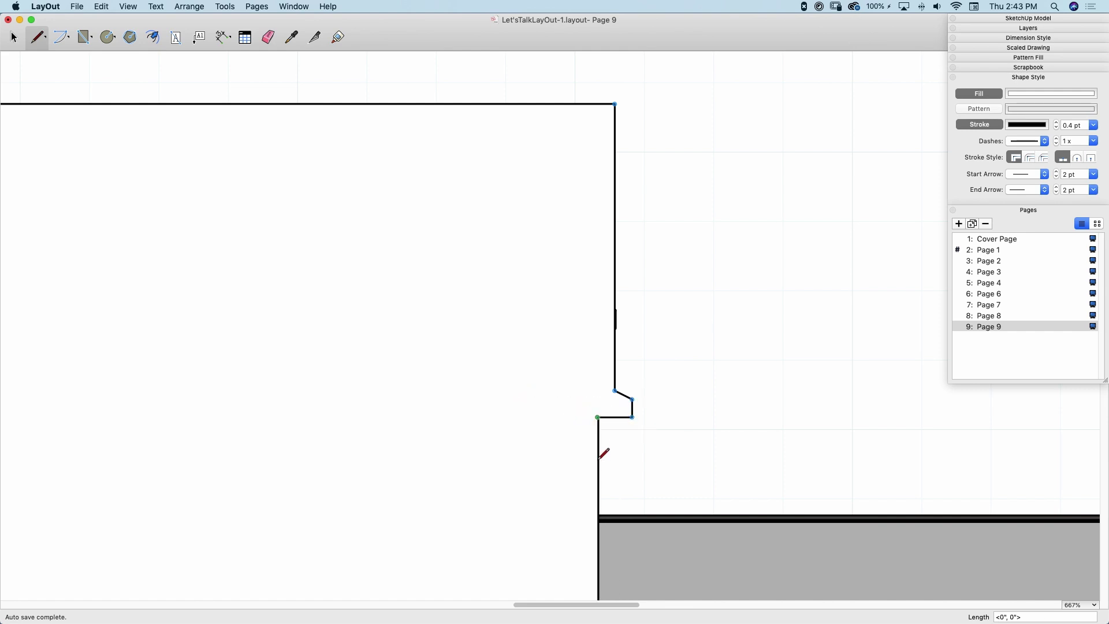
Step: Add points where the wall meets the lower roof and at its right eave, then hide the fill
left_click(597, 513)
scroll(370, 393, "down", 10)
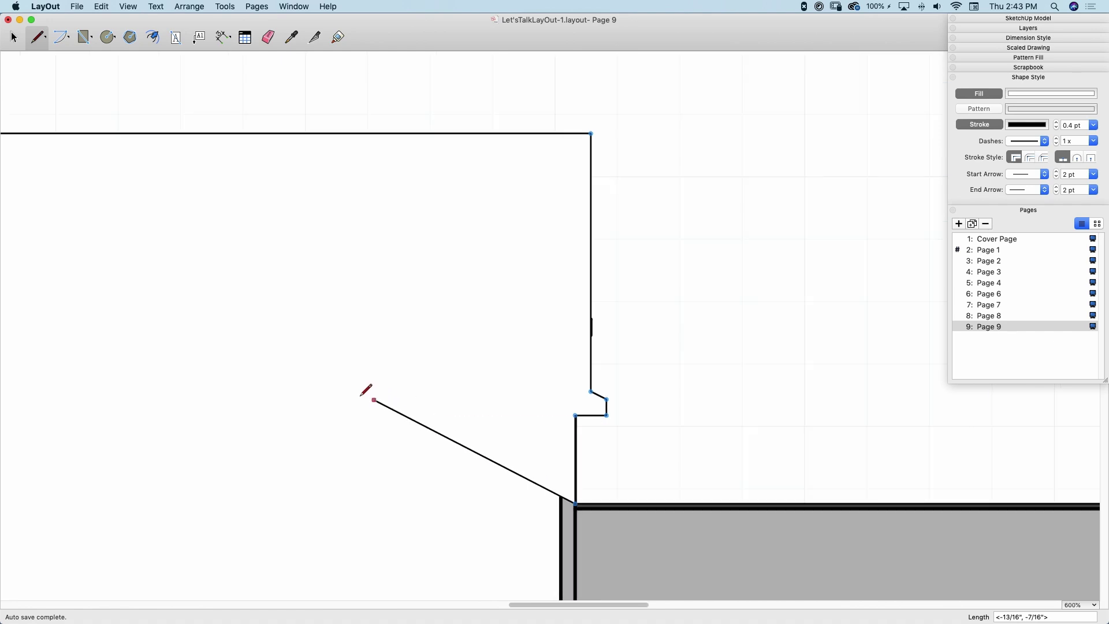
scroll(711, 448, "up", 10)
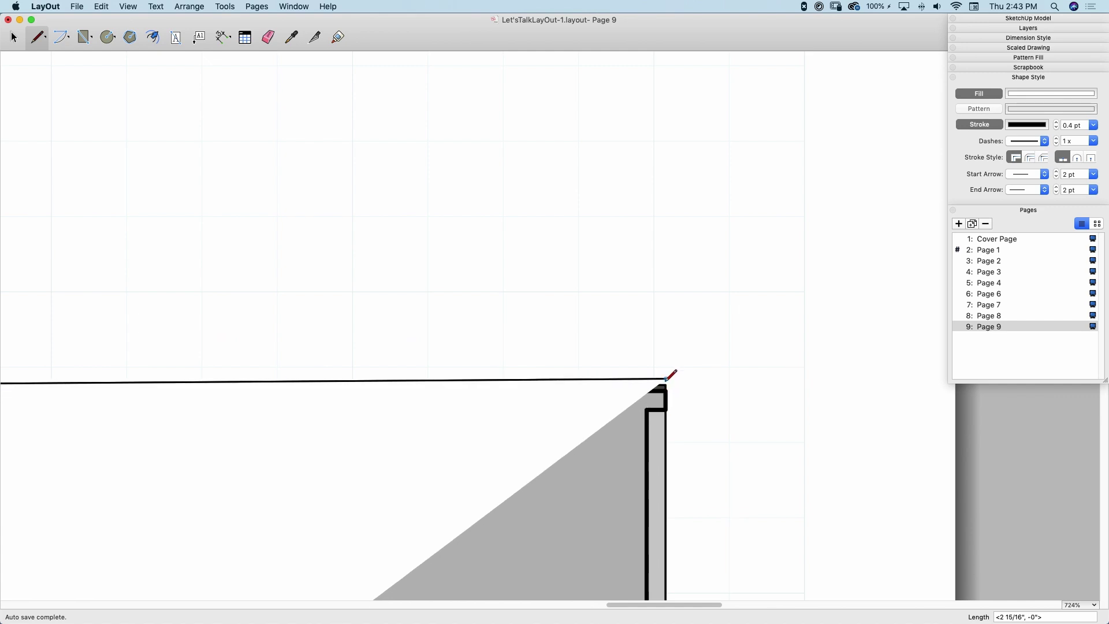
scroll(647, 257, "down", 2)
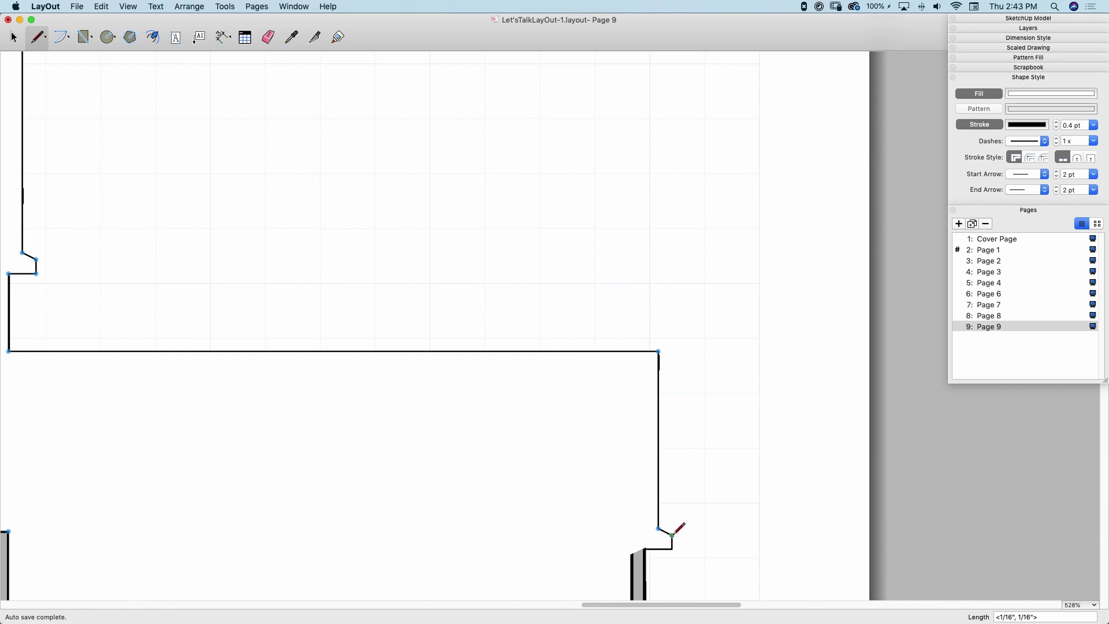
left_click(672, 536)
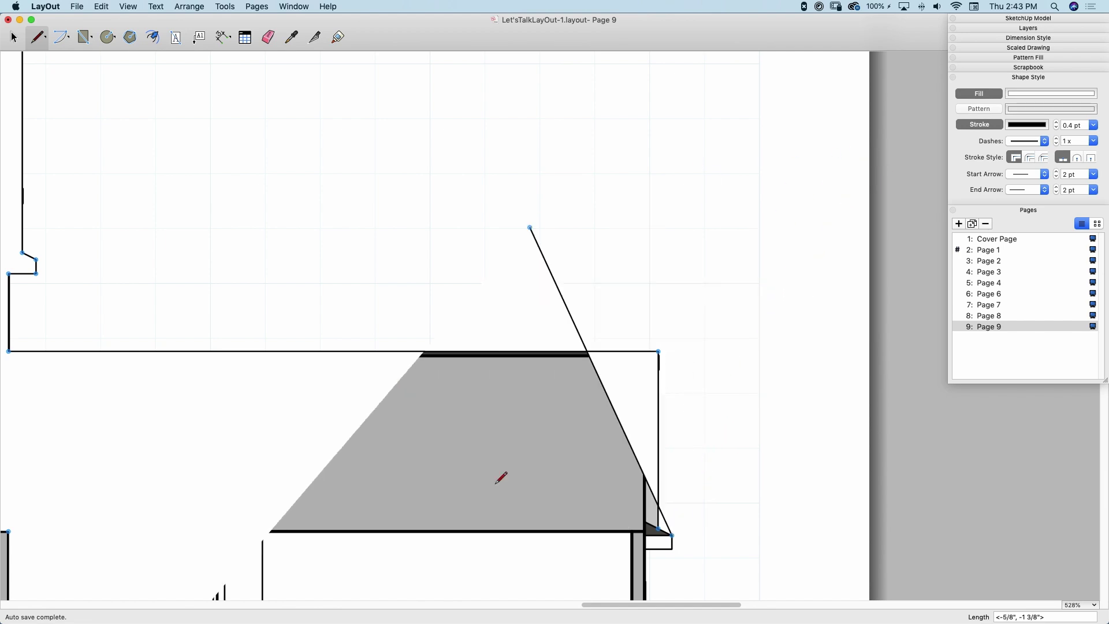
left_click(976, 93)
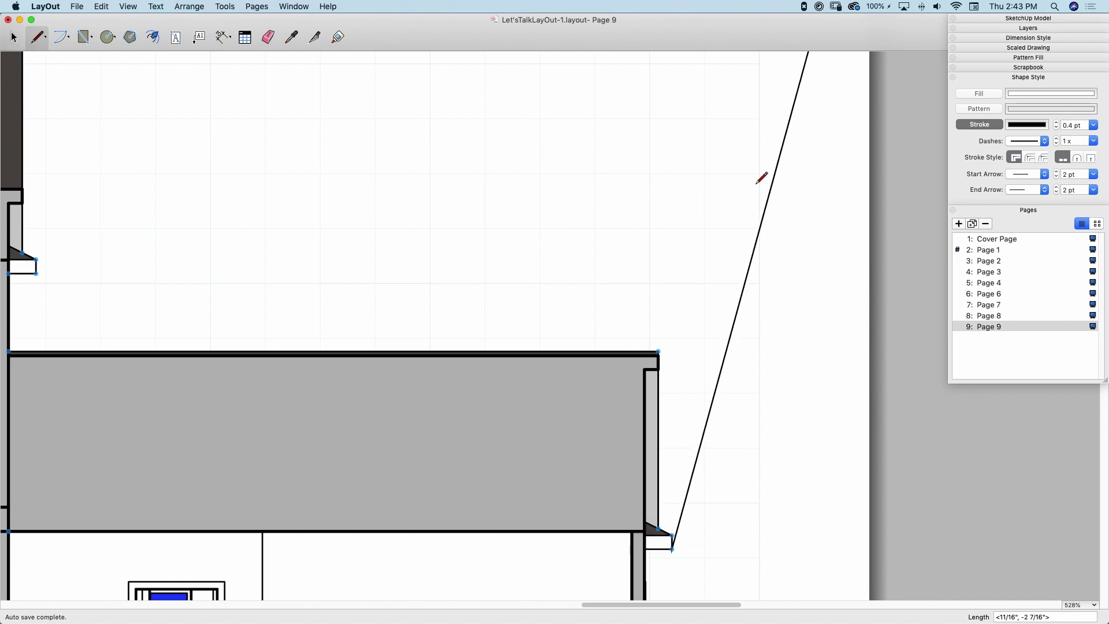
Step: Trace the right eave down to the bottom corner, close the outline, and restore the white fill
left_click(688, 264)
scroll(685, 271, "down", 3)
scroll(684, 377, "down", 5)
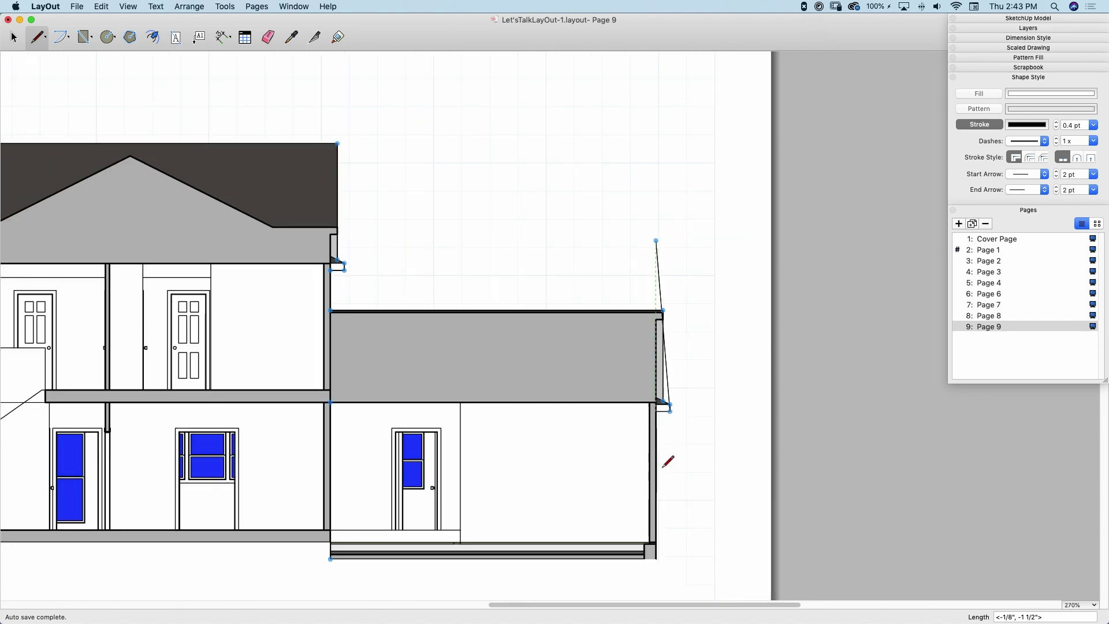
key("Escape")
left_click(674, 521)
scroll(672, 459, "up", 5)
left_click(671, 398)
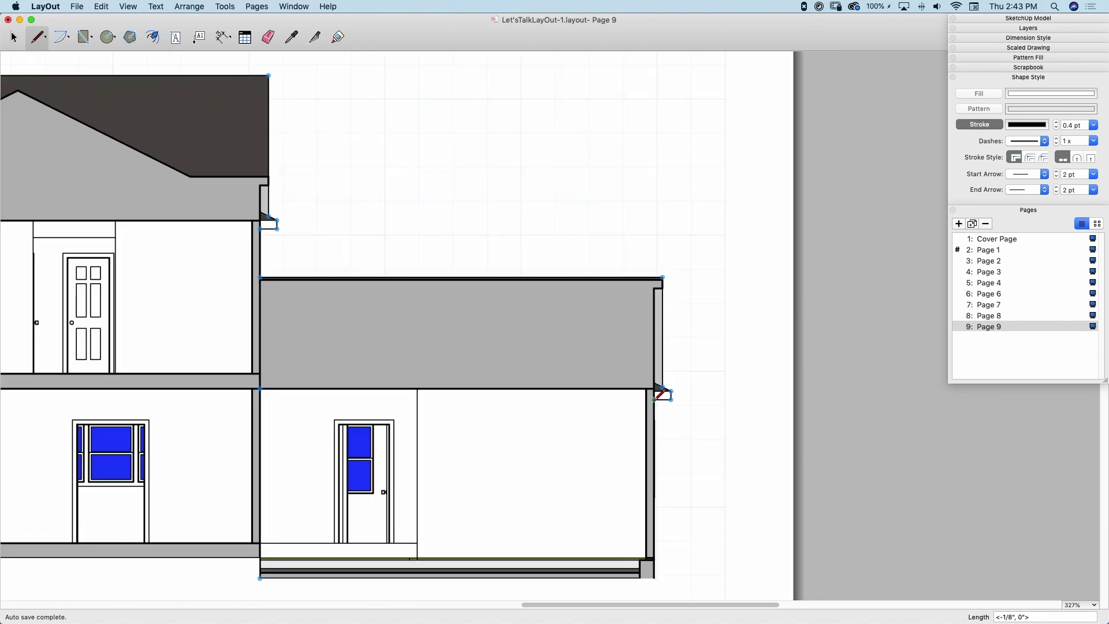
left_click(654, 399)
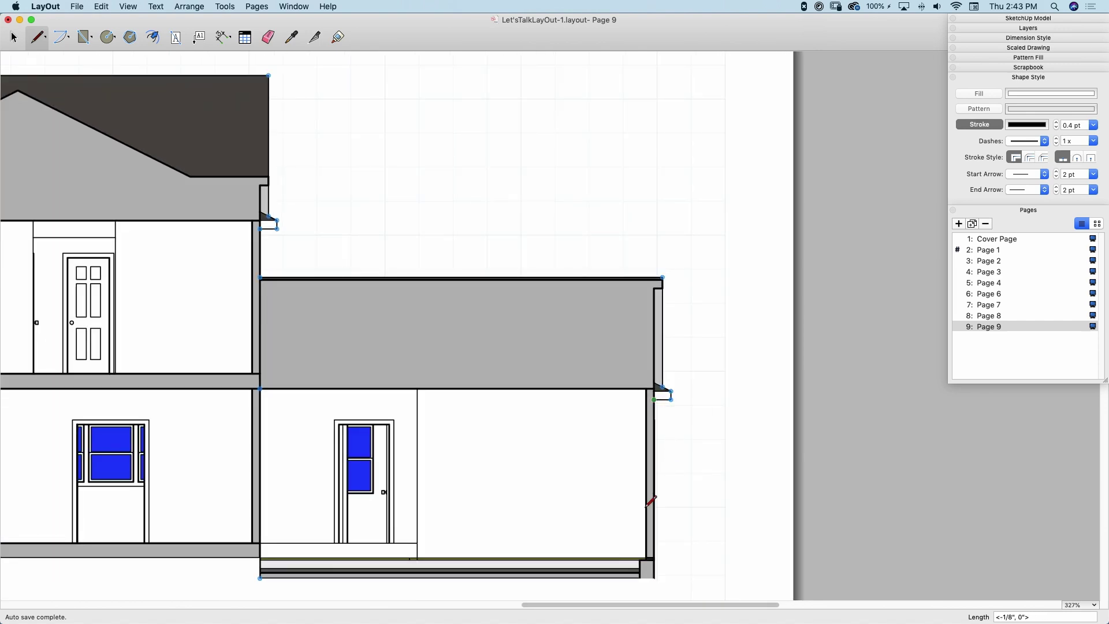
left_click(653, 577)
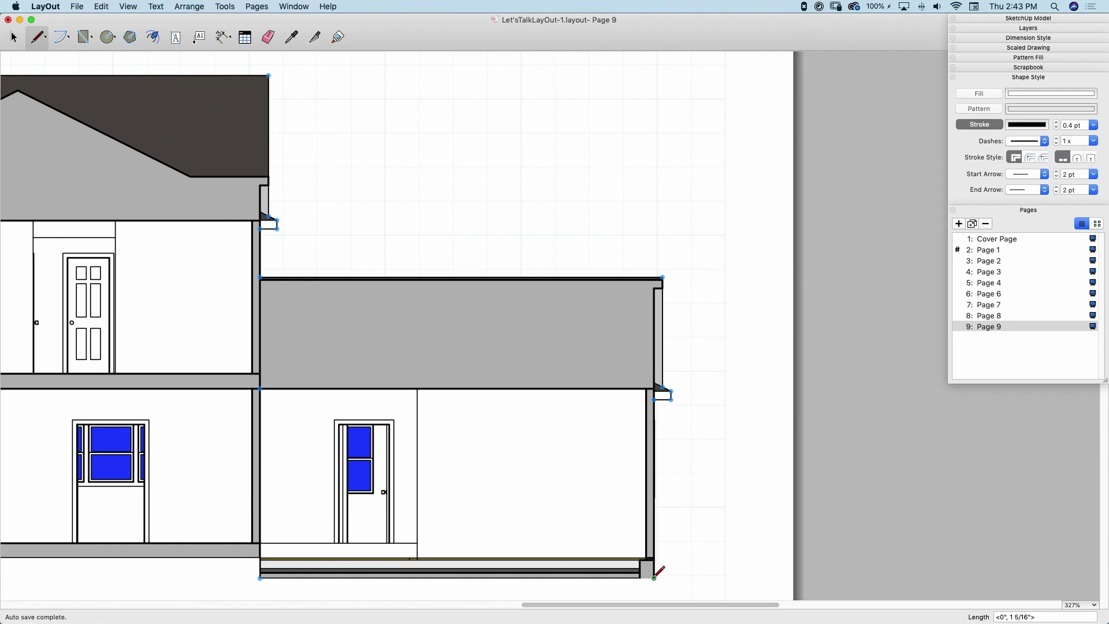
left_click(260, 577)
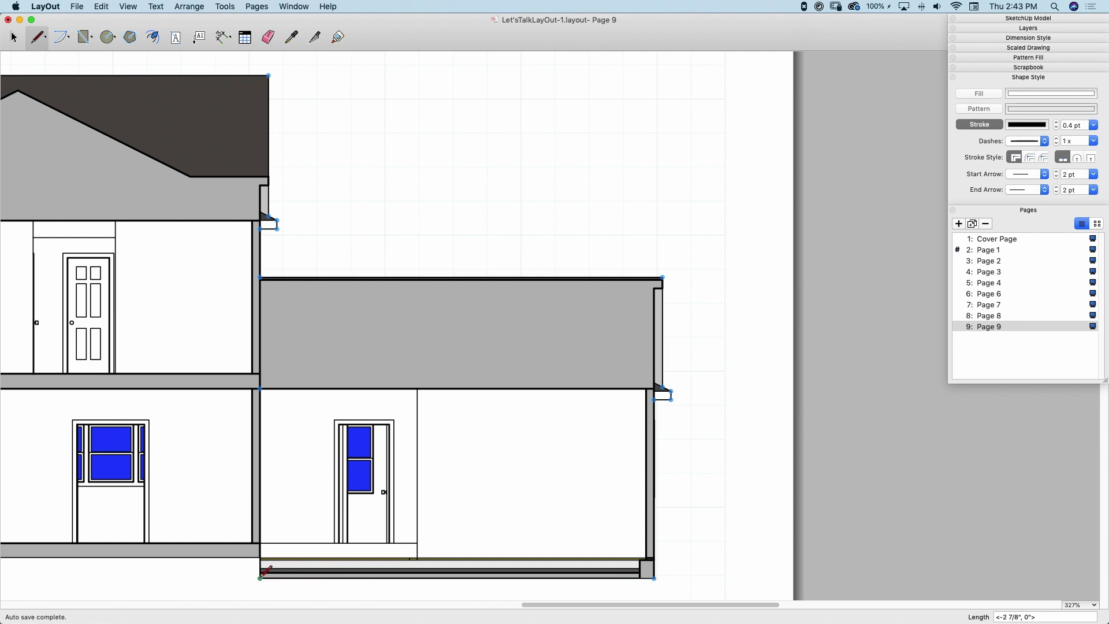
left_click(978, 93)
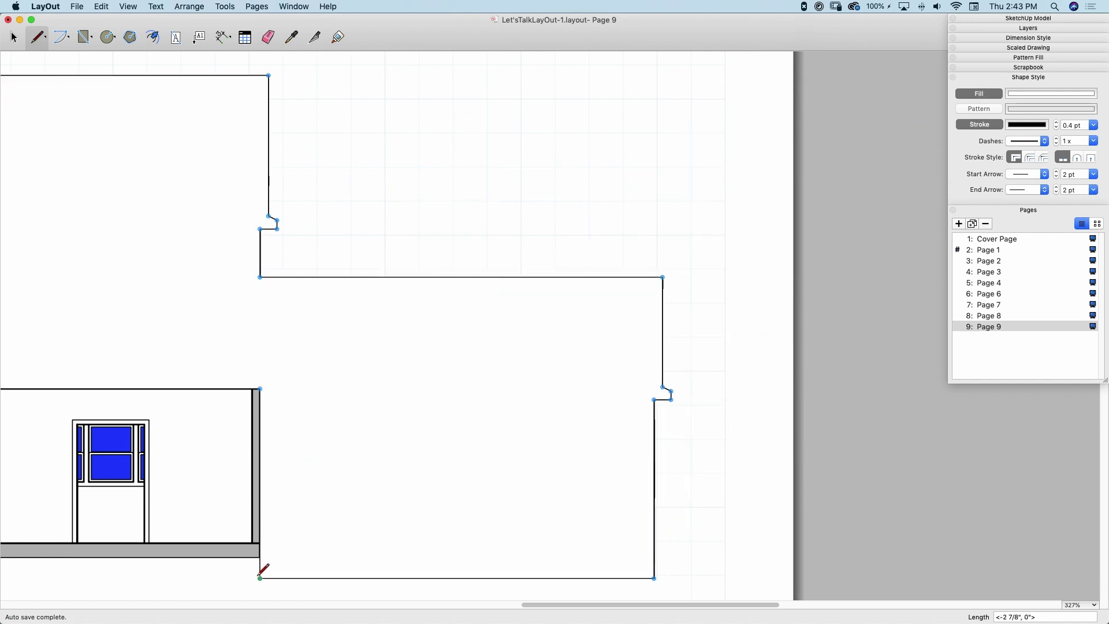
Step: Select the white mask and make its fill translucent white at about 86% opacity
scroll(690, 262, "down", 5)
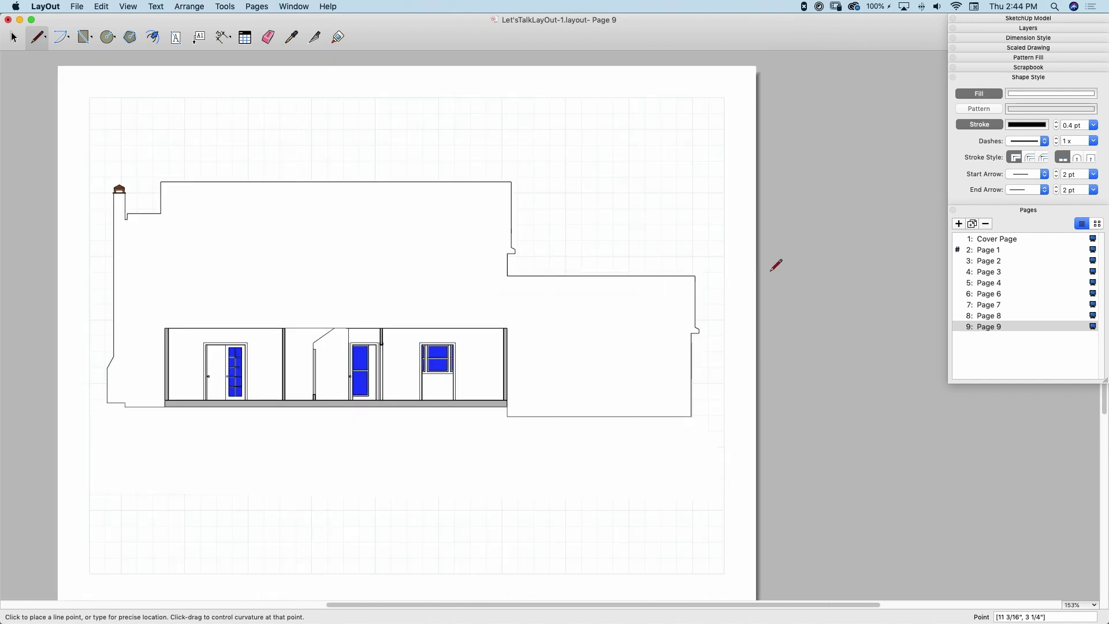
scroll(416, 346, "down", 1)
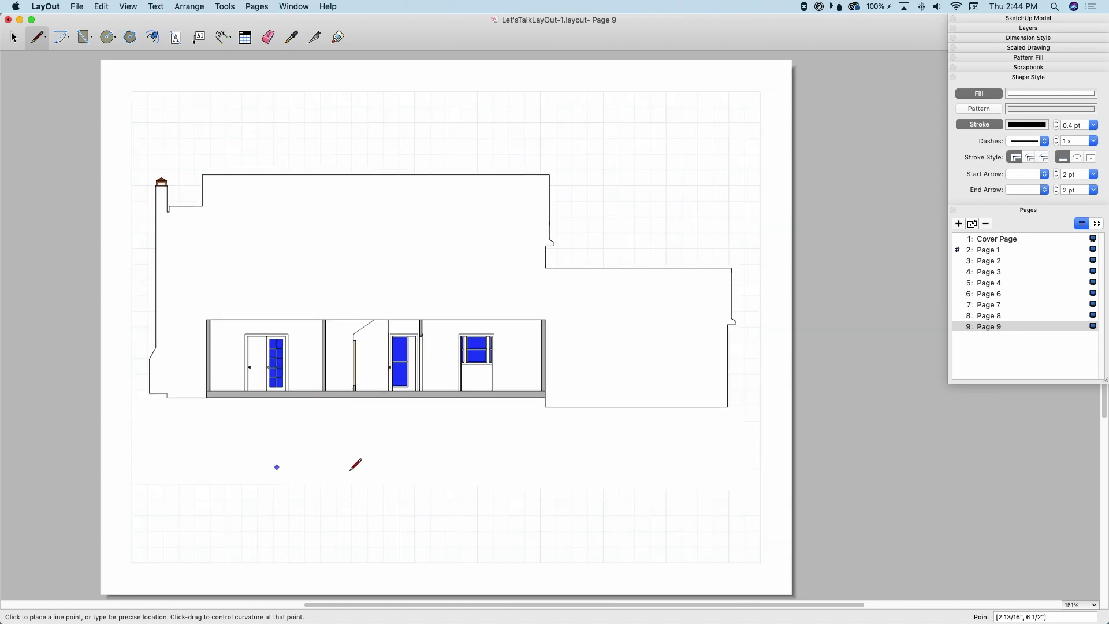
left_click(13, 37)
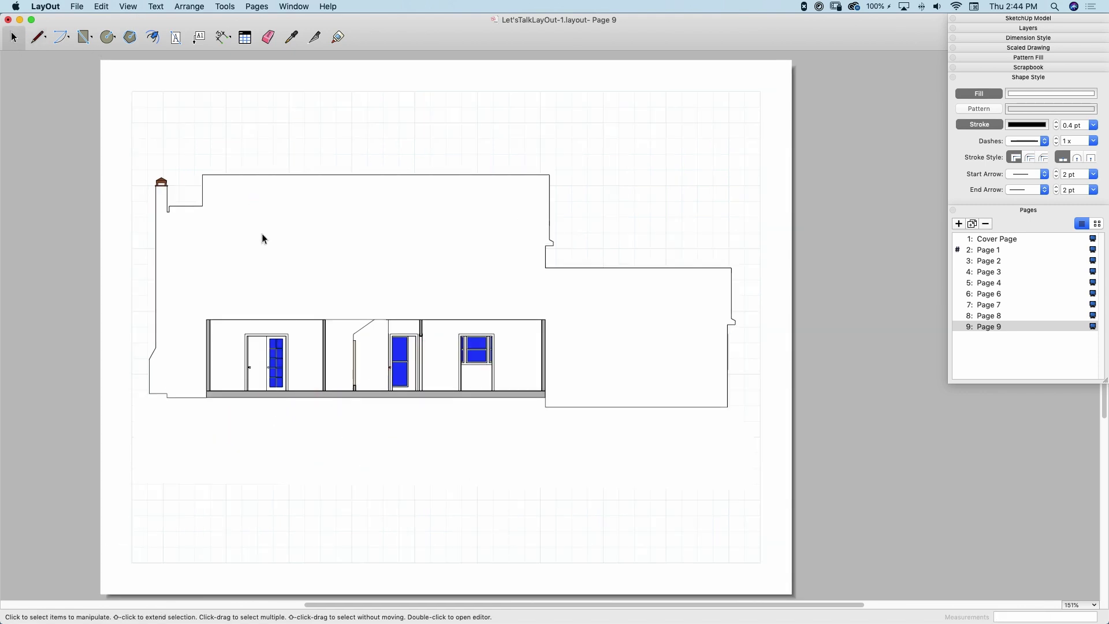
left_click(262, 235)
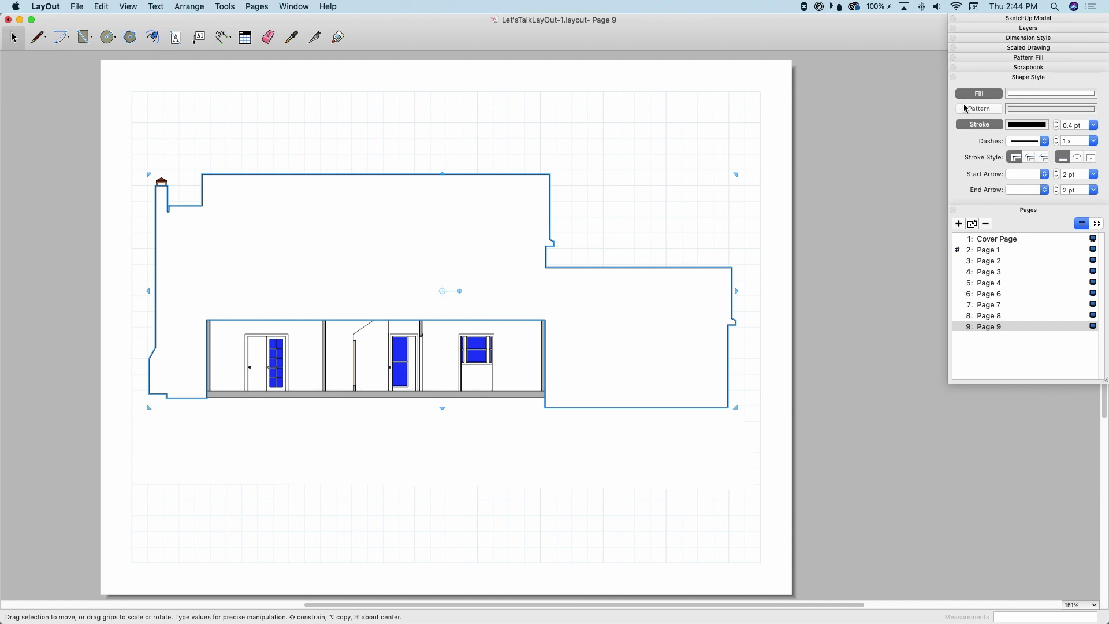
left_click(1035, 94)
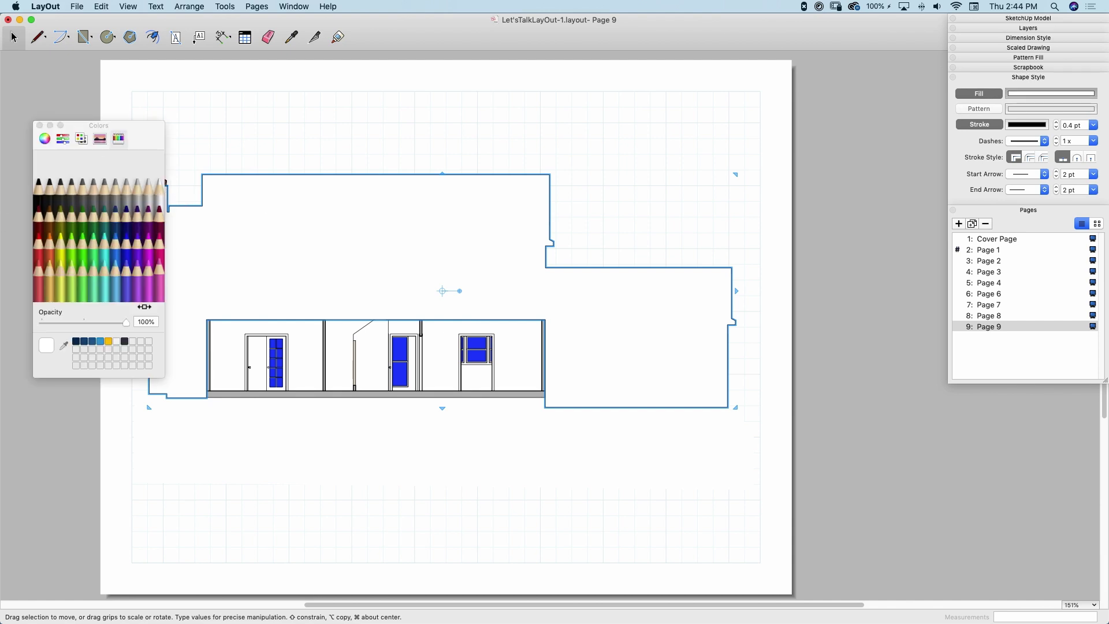
left_click_drag(126, 326, 114, 325)
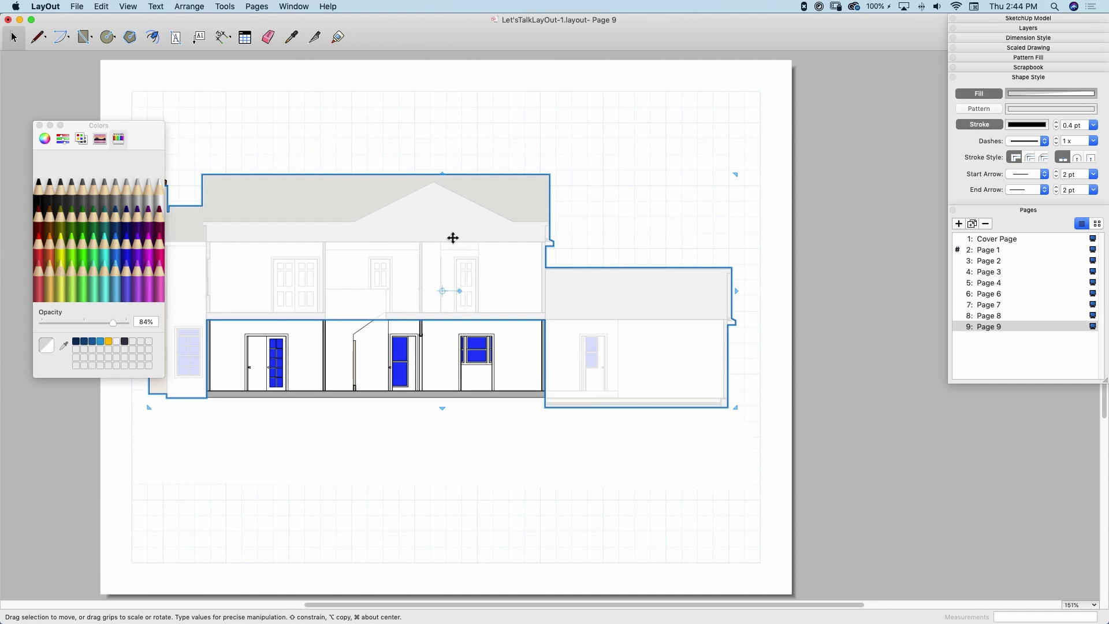
left_click_drag(116, 329, 117, 325)
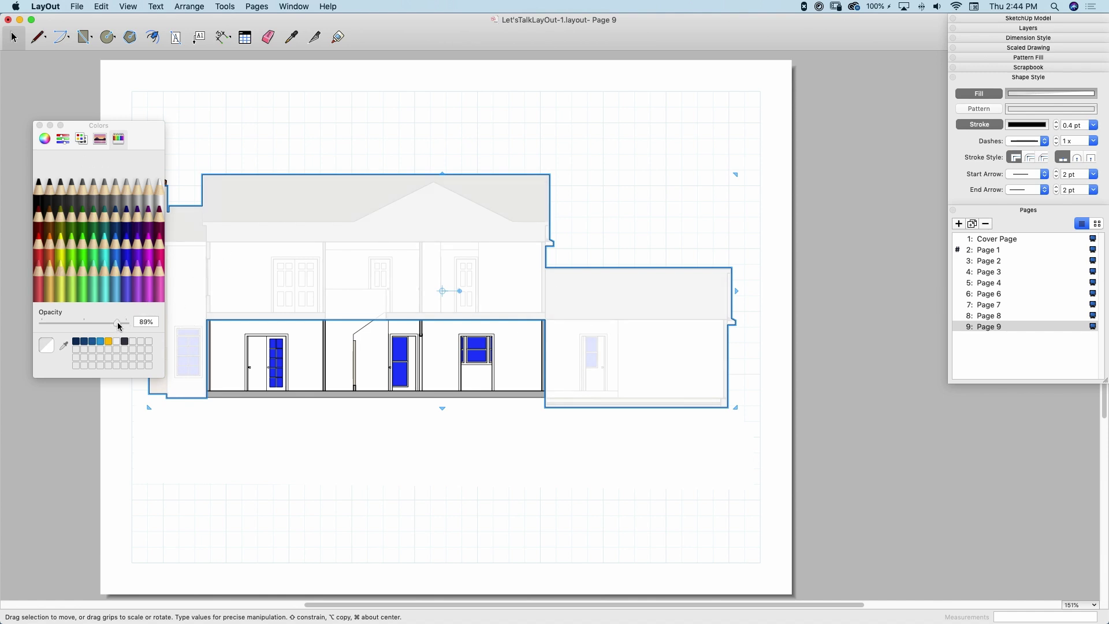
left_click_drag(120, 326, 118, 326)
left_click(39, 126)
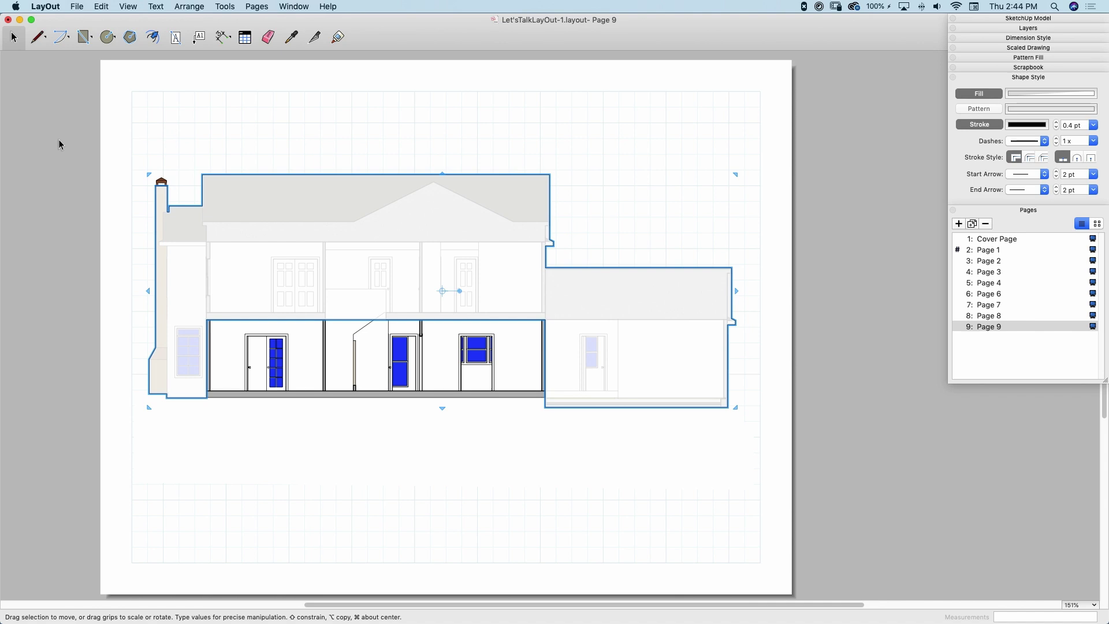
left_click(79, 164)
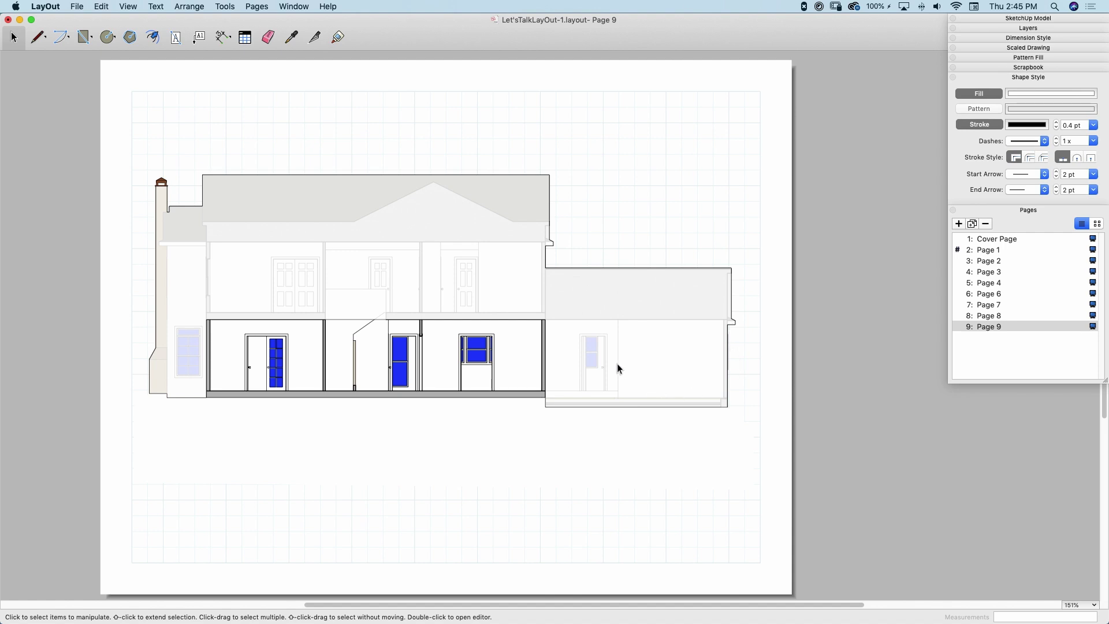
left_click(268, 219)
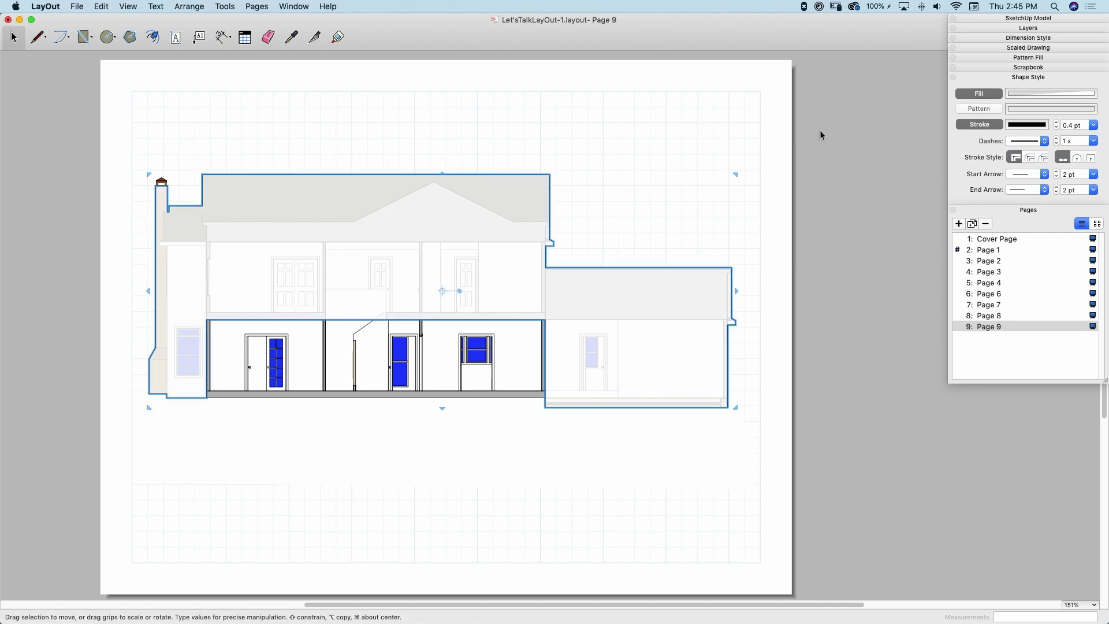
Step: Lower the mask outline's opacity to about 54%
left_click(1027, 126)
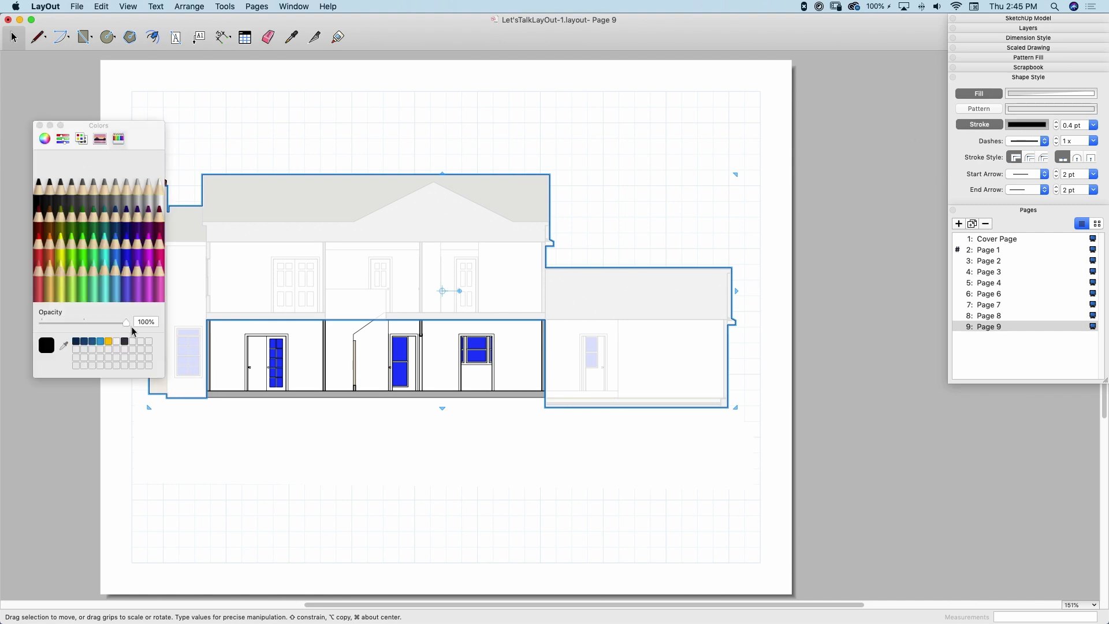
left_click_drag(122, 324, 85, 323)
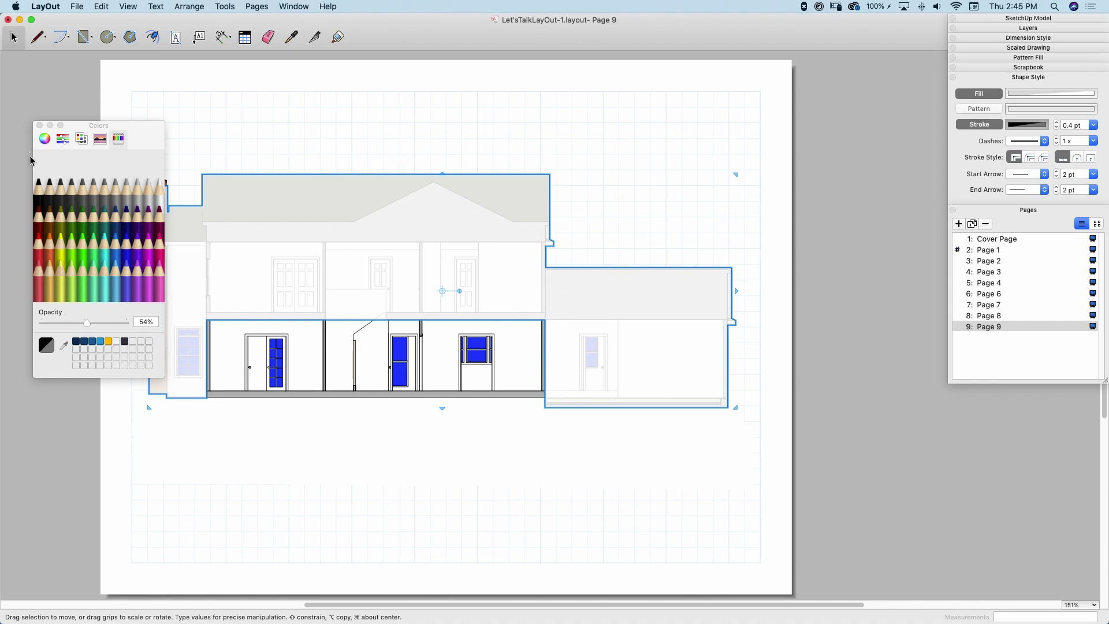
left_click(40, 125)
Step: Reselect the house-shaped mask instead of the surrounding frame
left_click(254, 252)
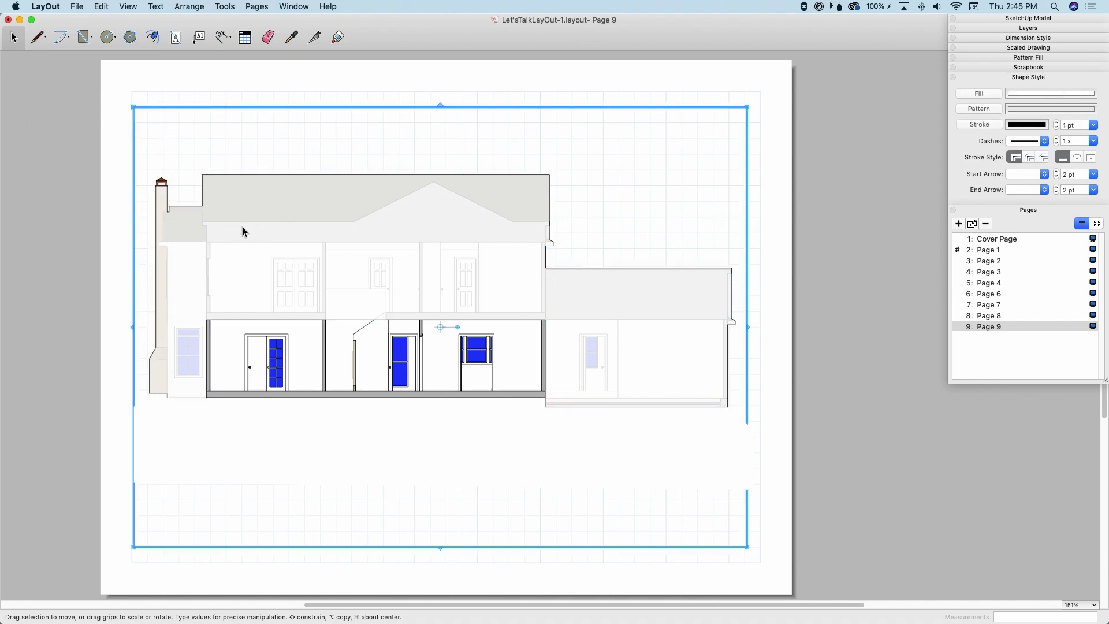
left_click(242, 227)
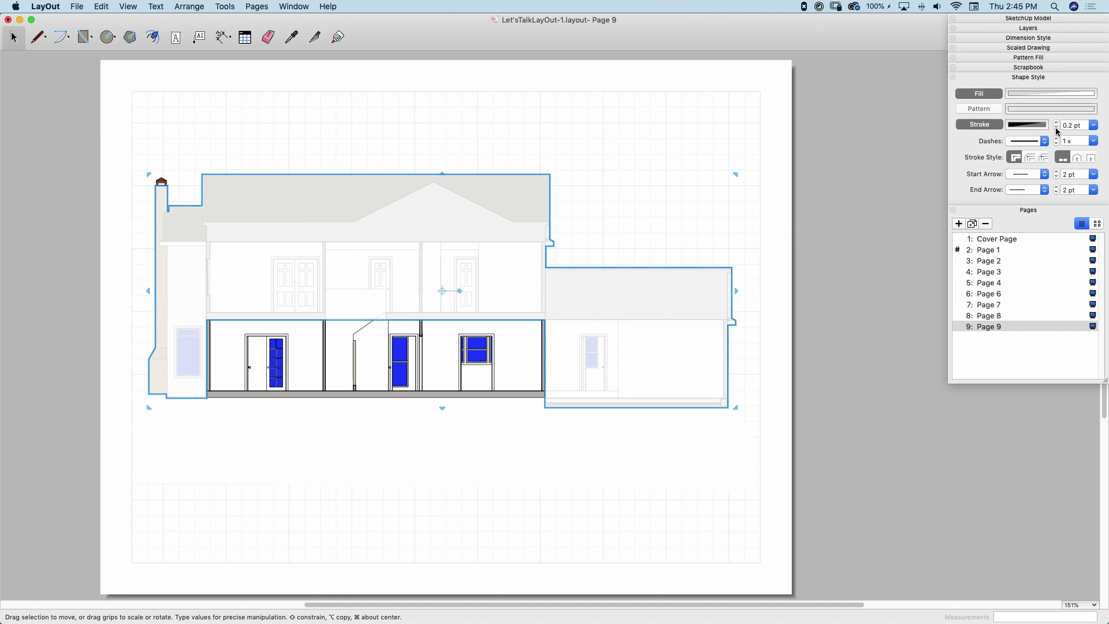
left_click(843, 225)
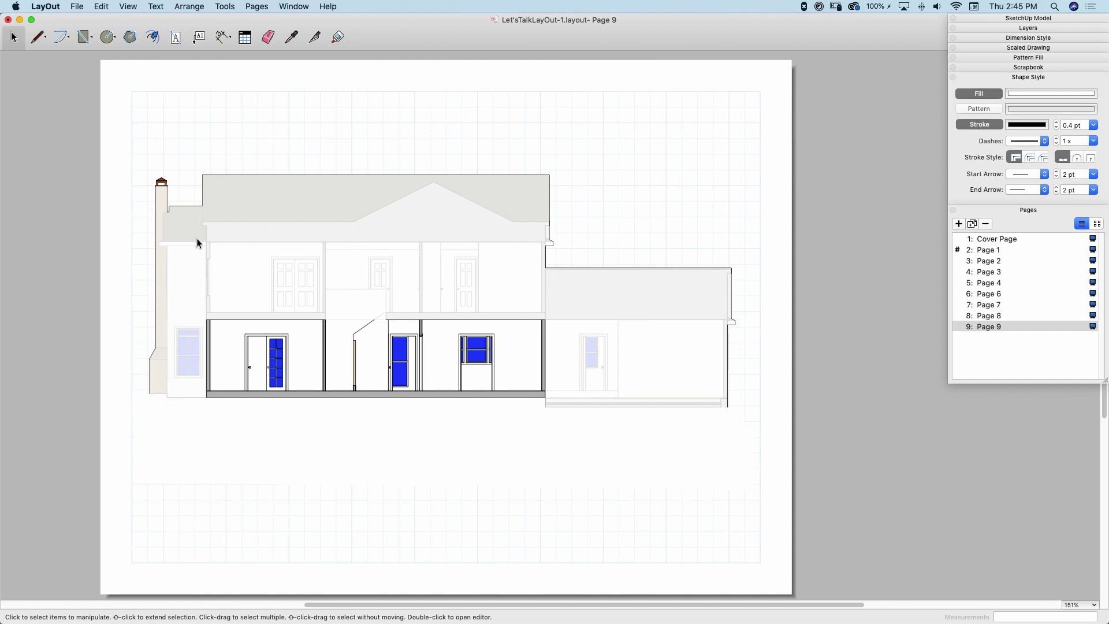
left_click(253, 220)
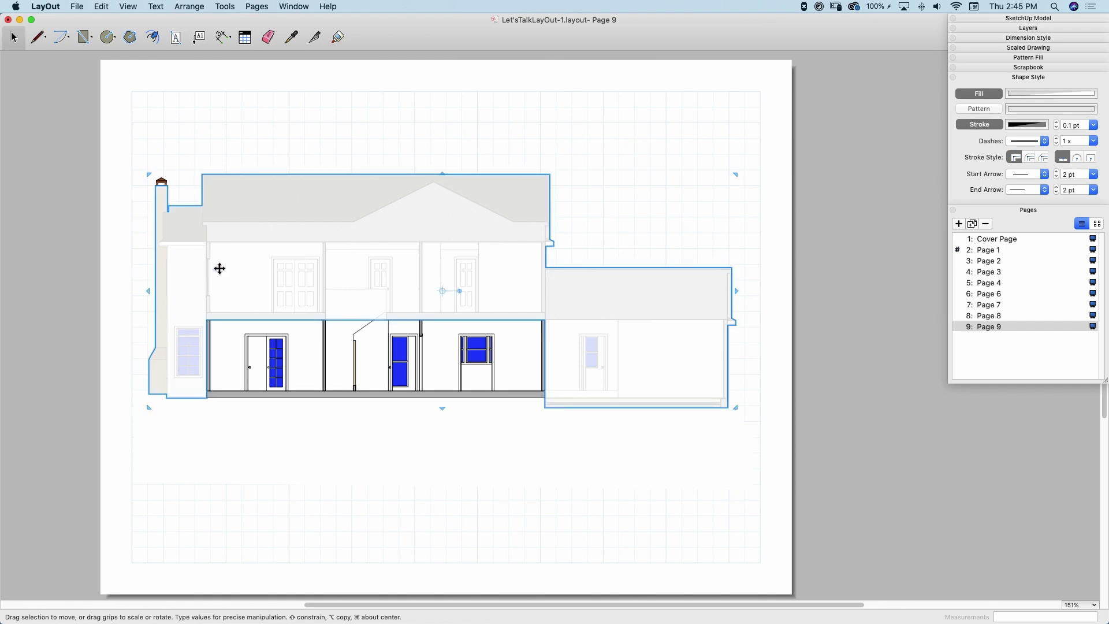
Step: Give the mask outline a solid grey Magnesium pencil colour
scroll(257, 237, "up", 10)
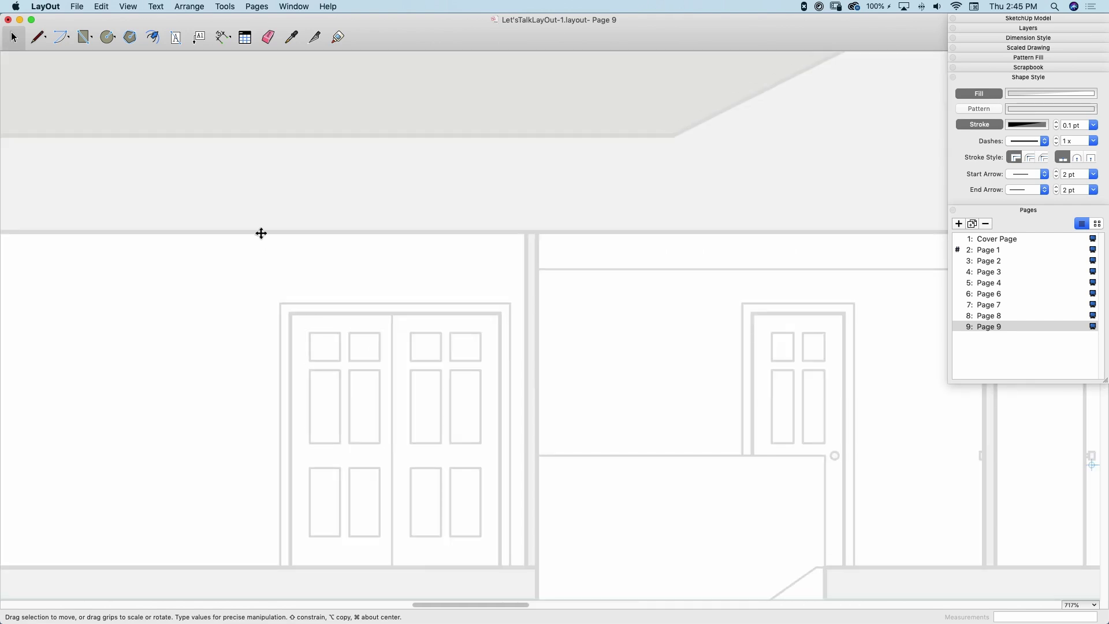
scroll(194, 293, "down", 6)
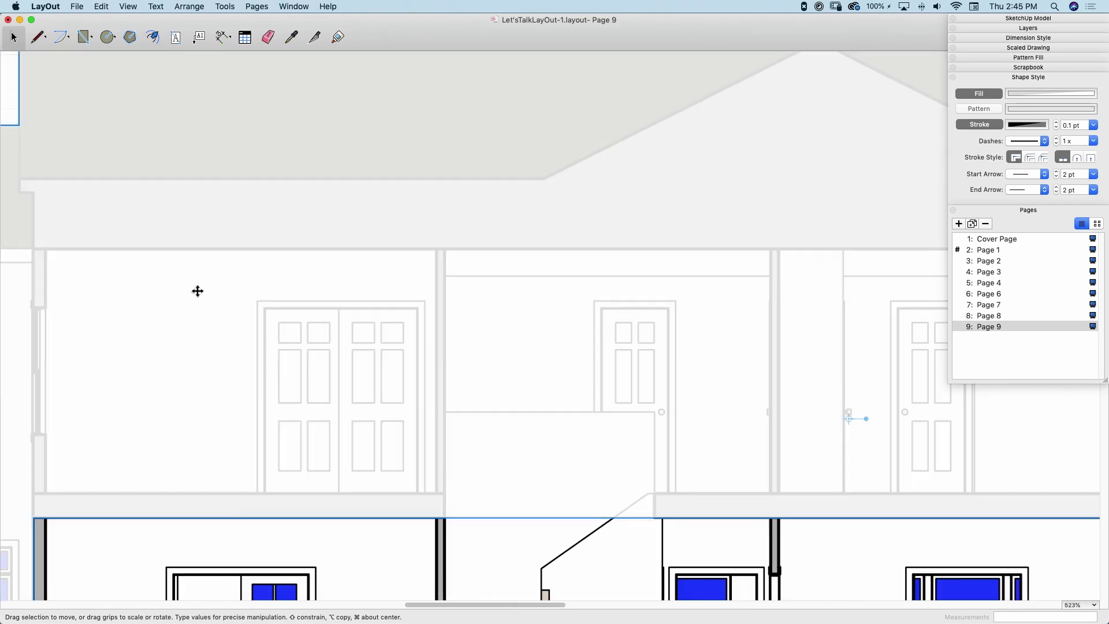
scroll(601, 289, "down", 1)
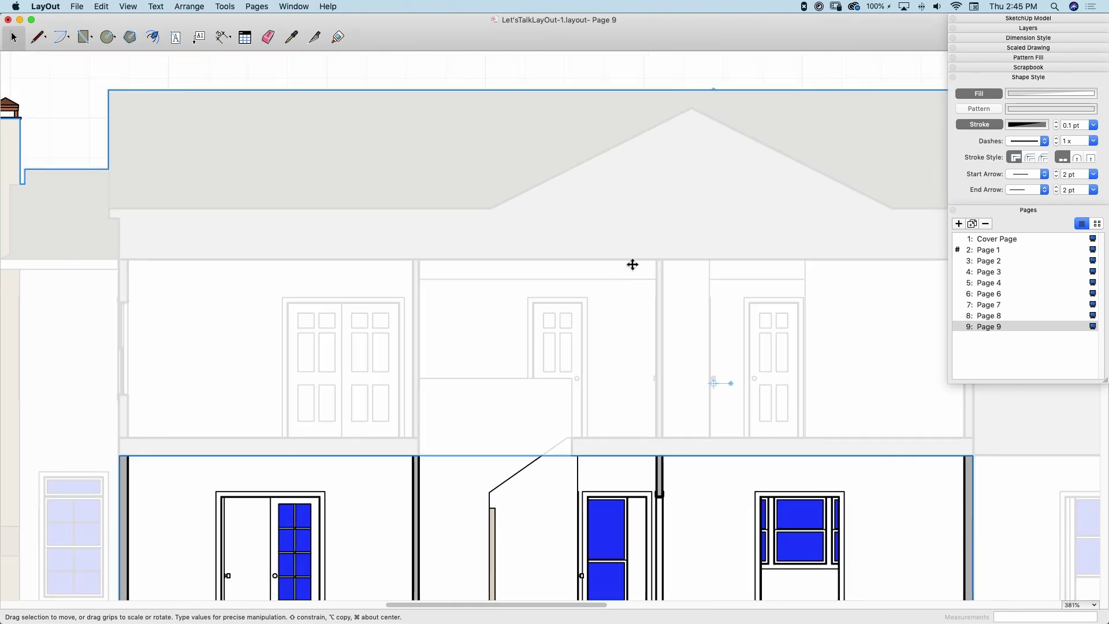
left_click(1036, 129)
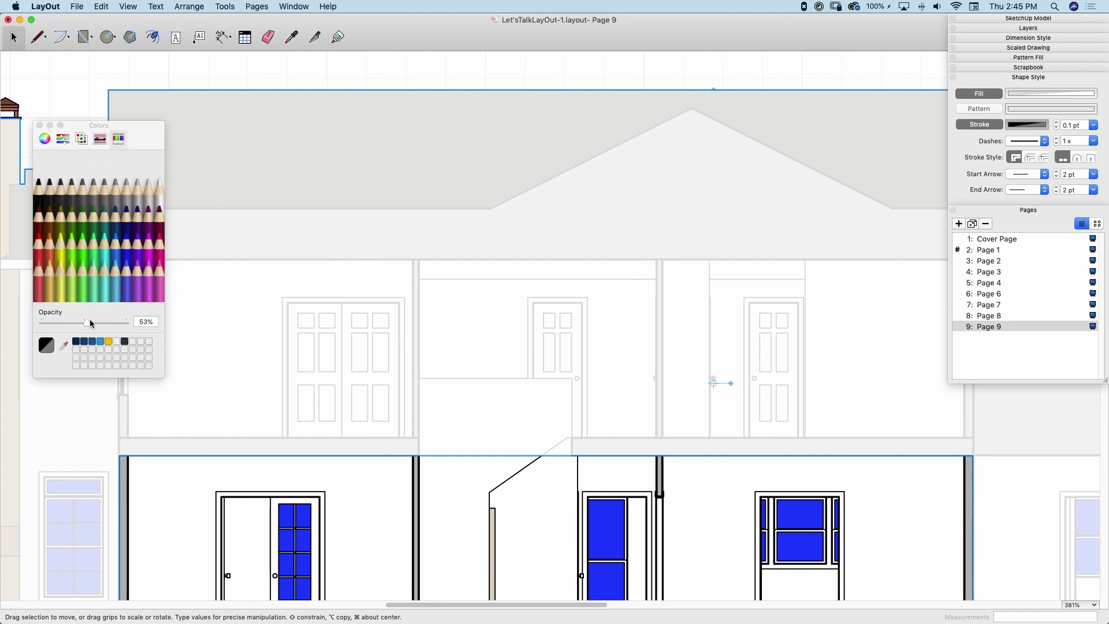
left_click_drag(90, 323, 95, 322)
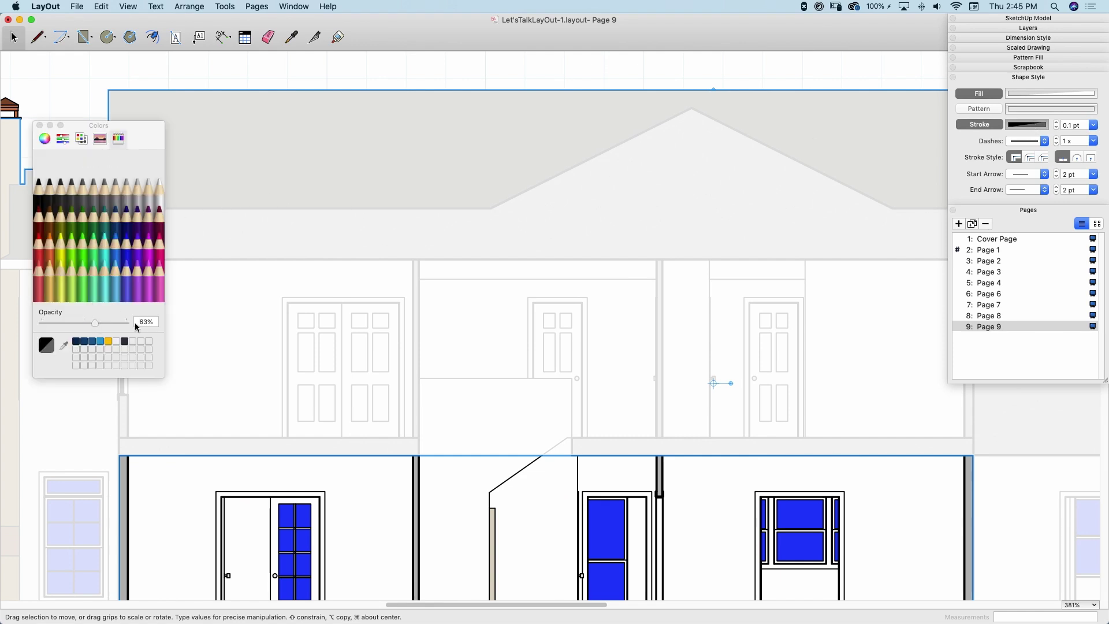
left_click(128, 199)
scroll(279, 144, "down", 2)
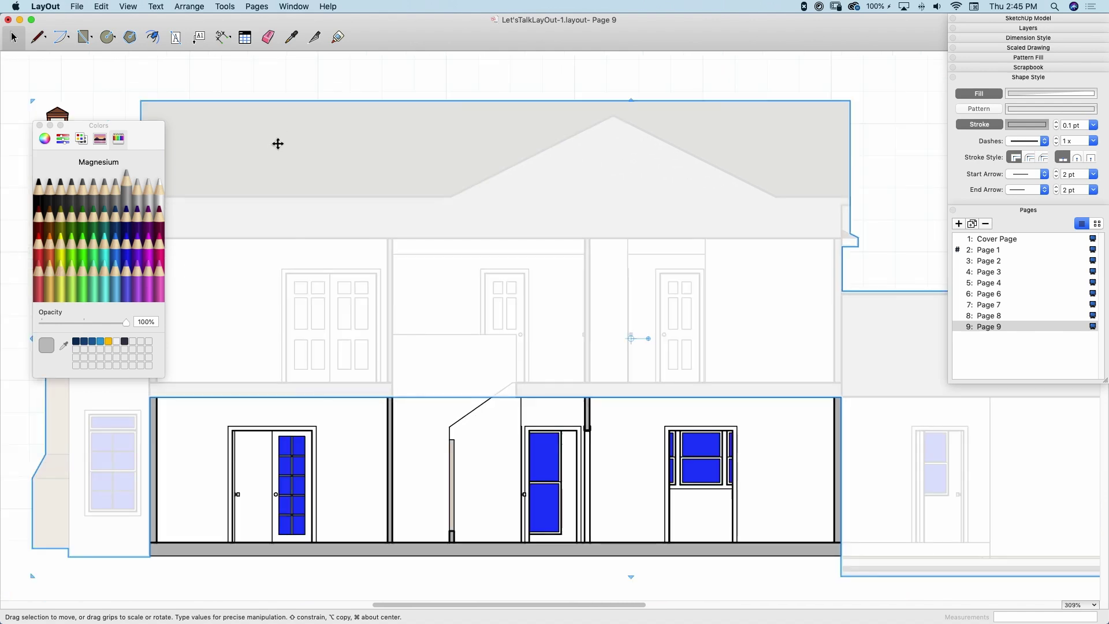
left_click(415, 91)
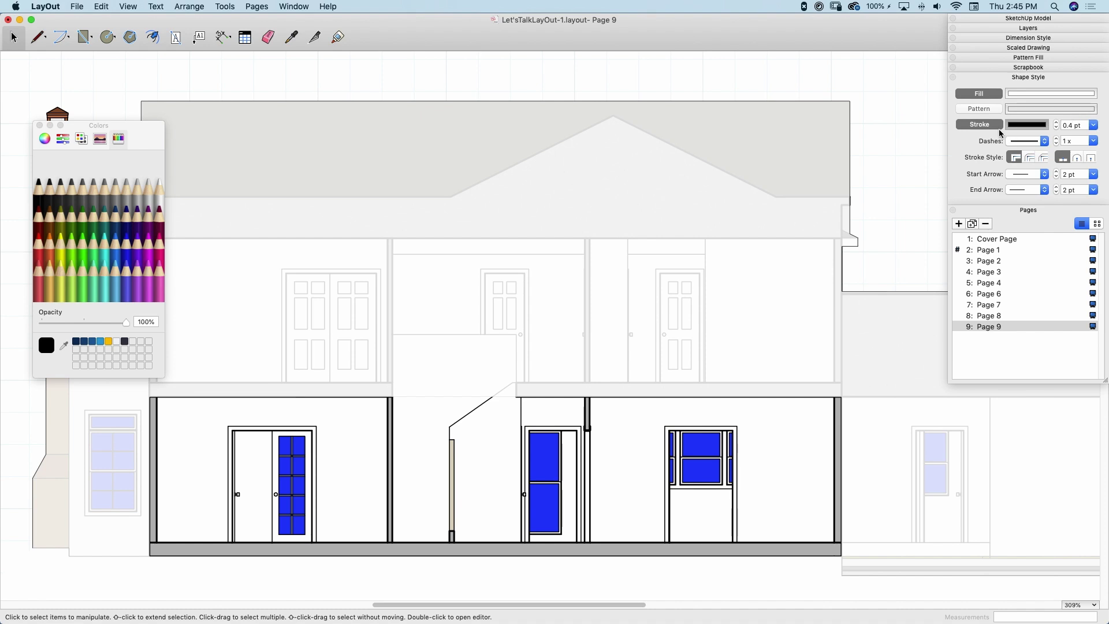
Step: Apply the Silver pencil colour at 100% opacity to the mask's outline
left_click(1027, 126)
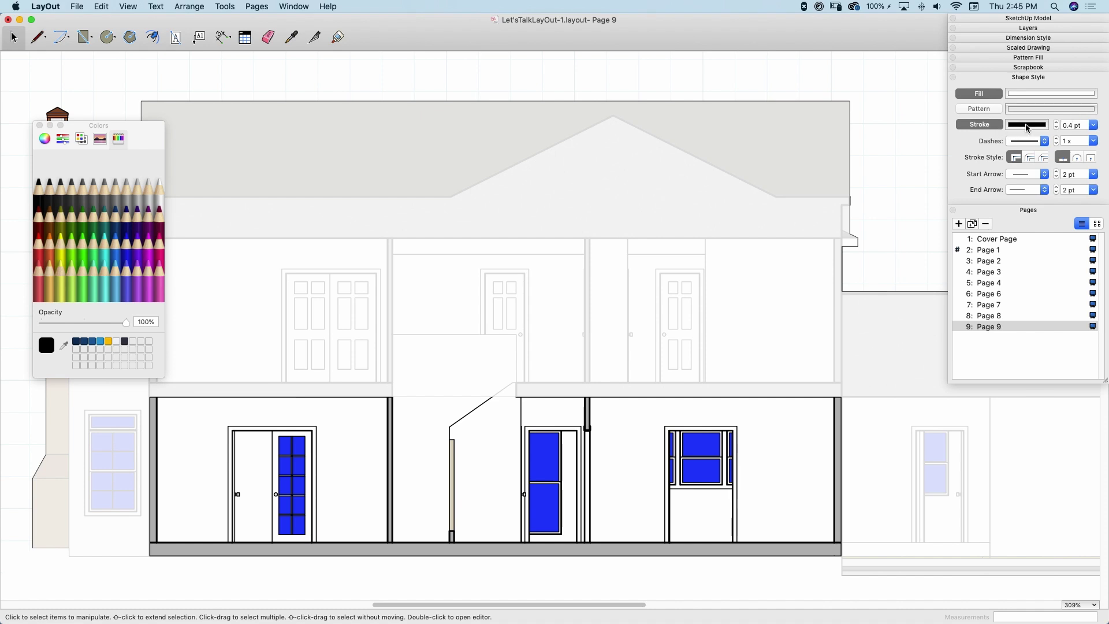
left_click(140, 196)
left_click(221, 209)
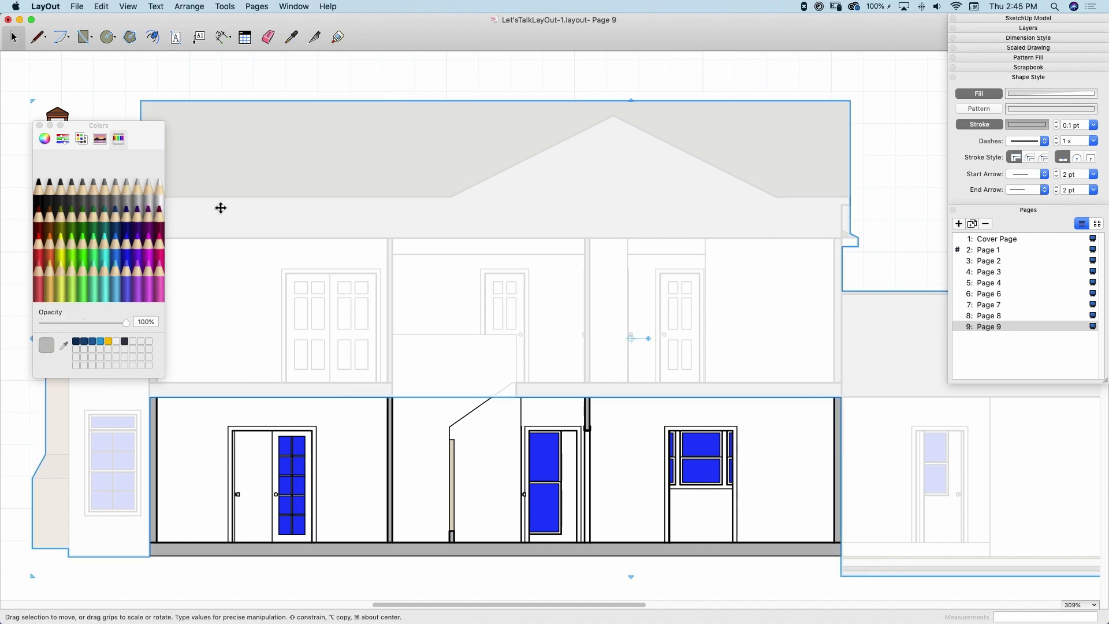
left_click(1033, 126)
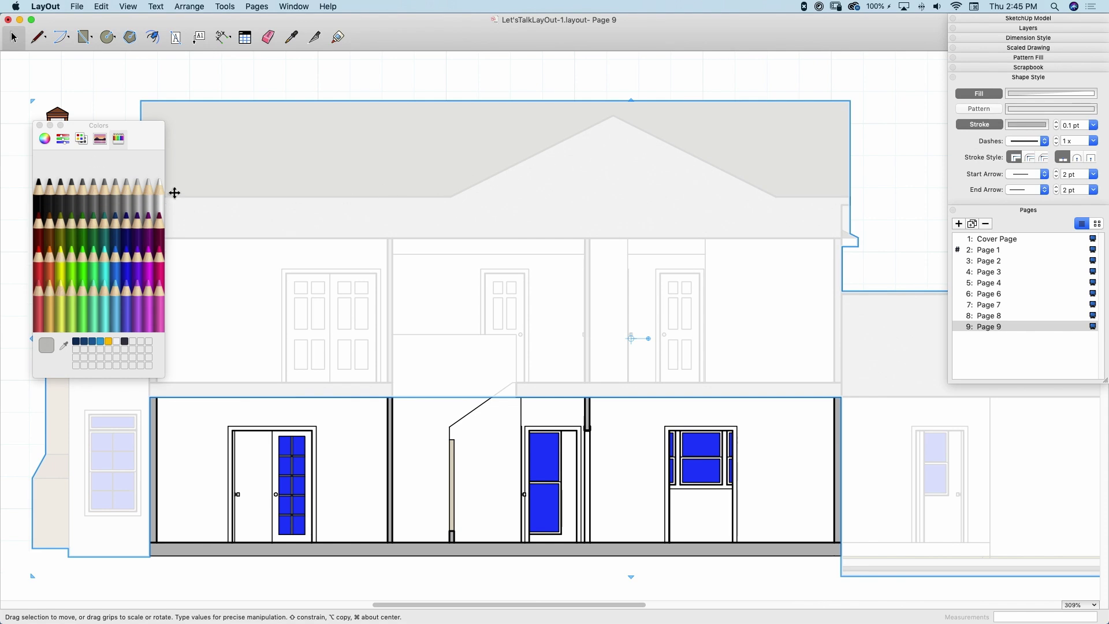
left_click(139, 197)
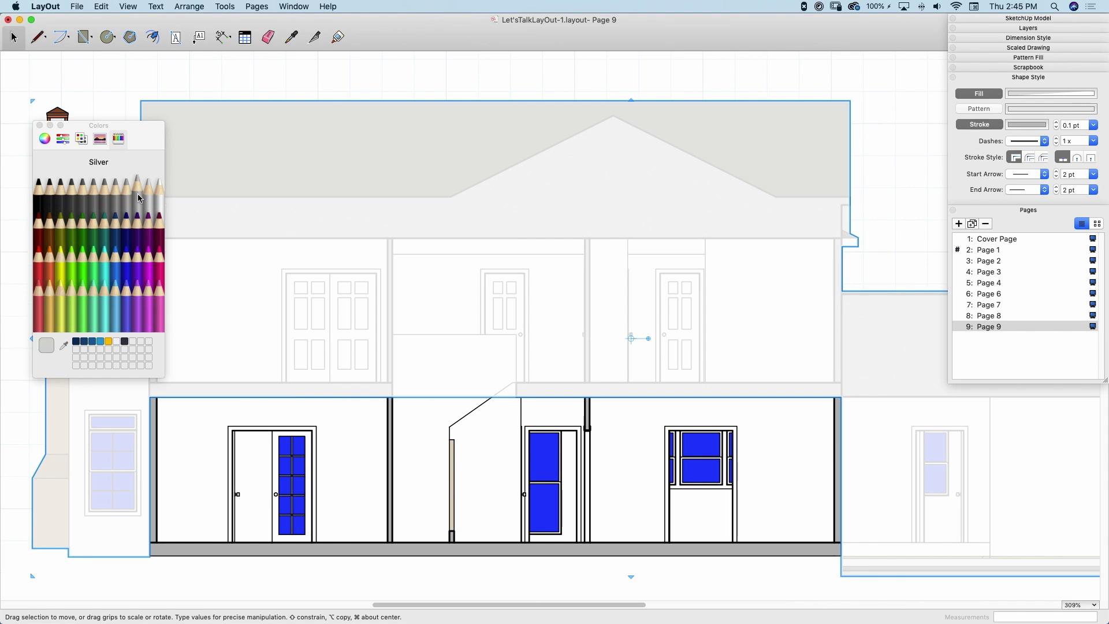
left_click(40, 125)
left_click(110, 121)
scroll(109, 117, "down", 5)
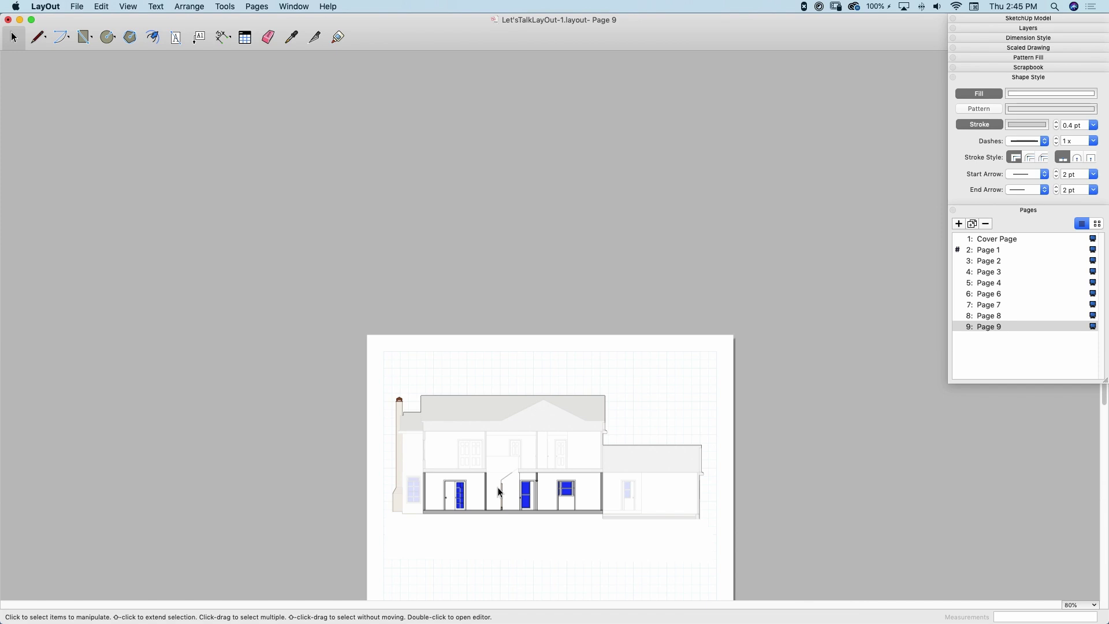
scroll(521, 526, "up", 5)
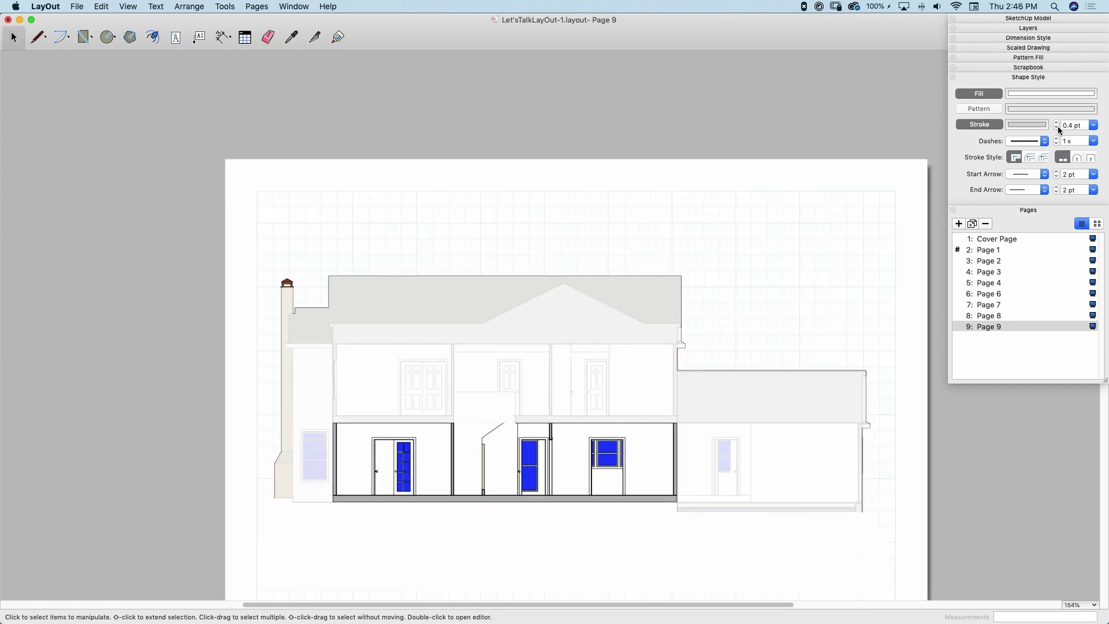
left_click(536, 320)
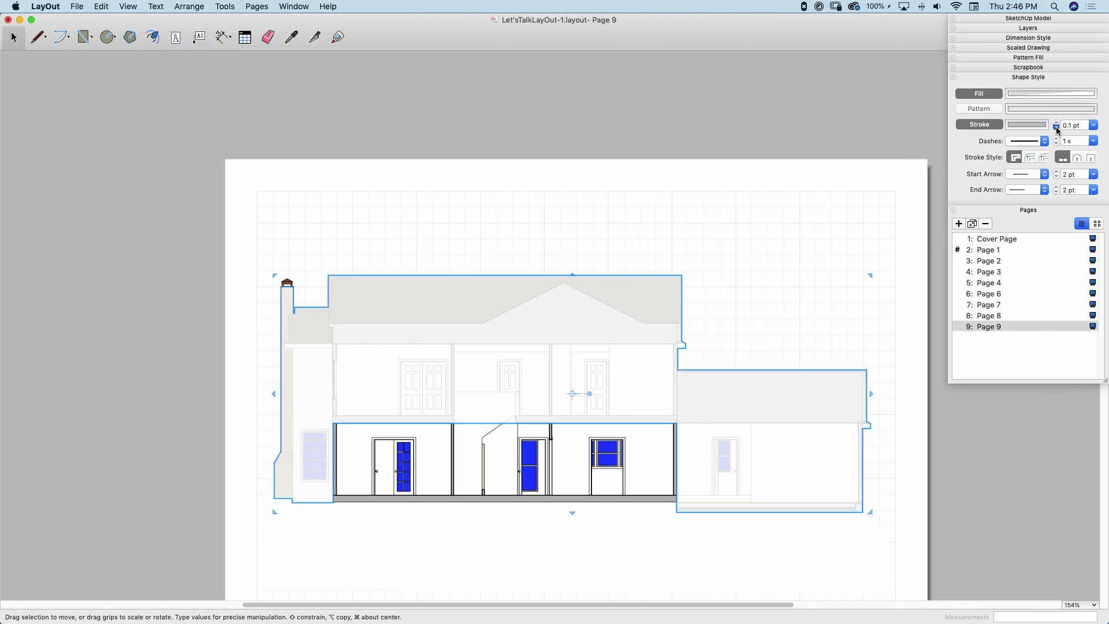
left_click(772, 229)
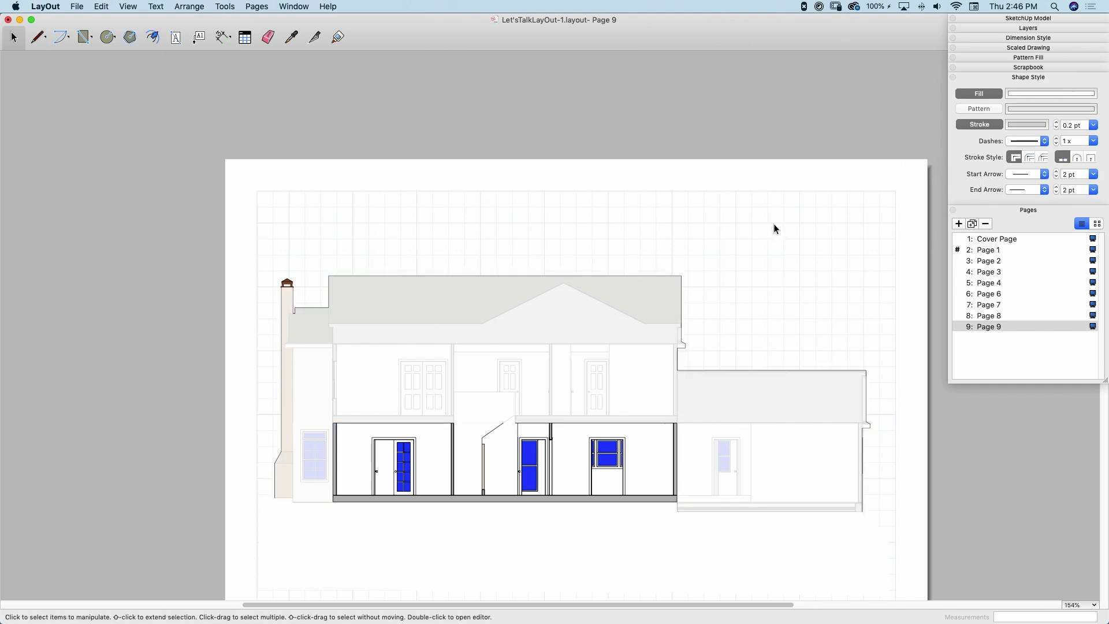
scroll(715, 310, "down", 2)
scroll(907, 517, "up", 3)
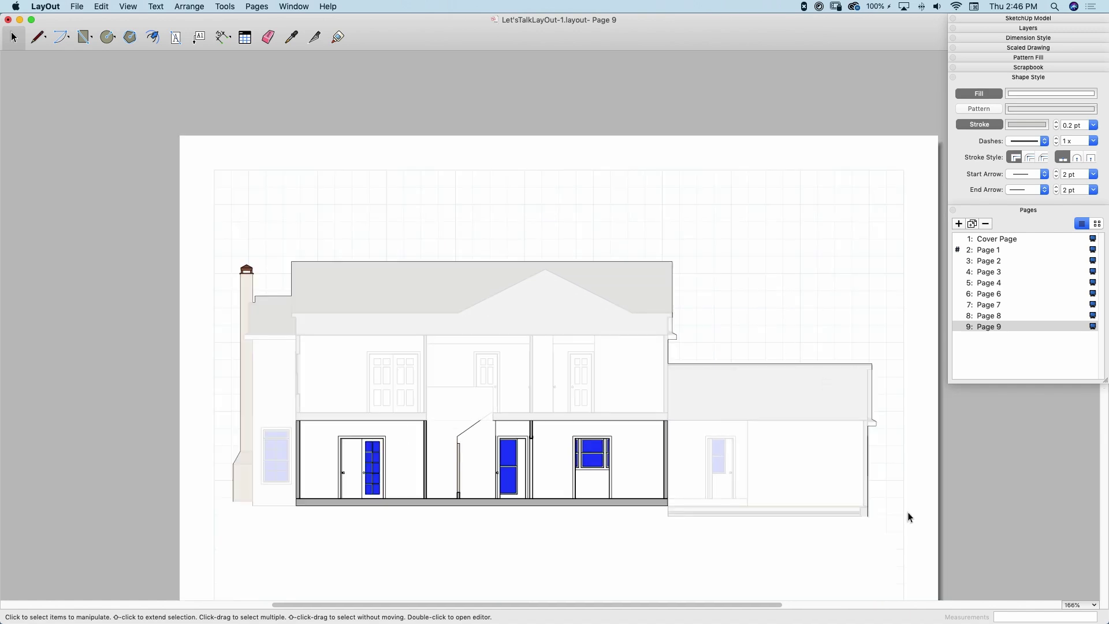
left_click(999, 319)
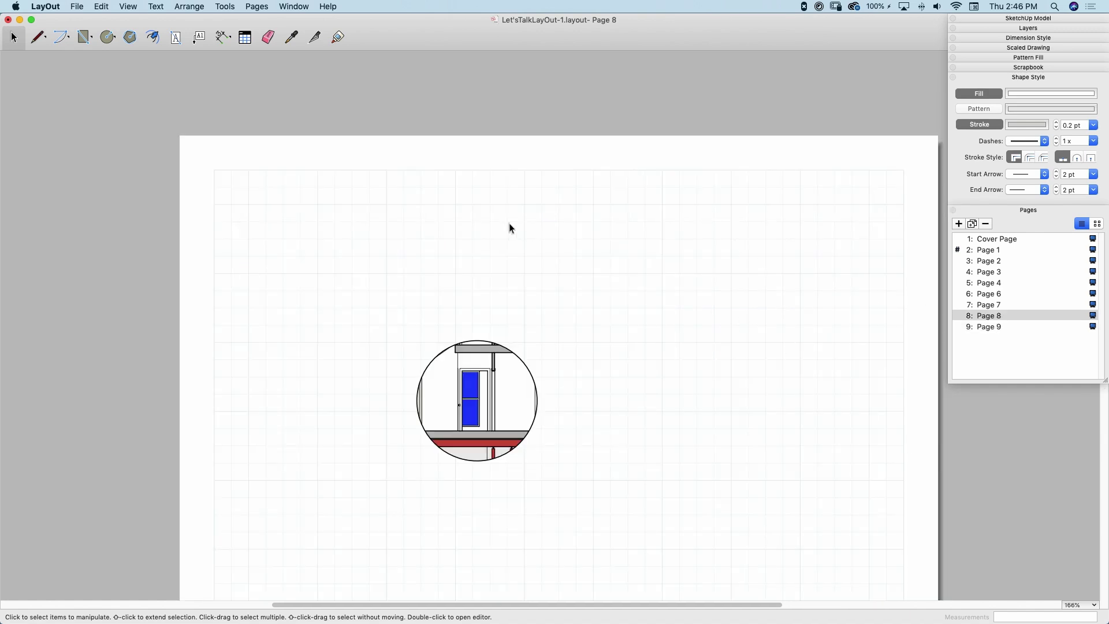
left_click(982, 327)
left_click(577, 503)
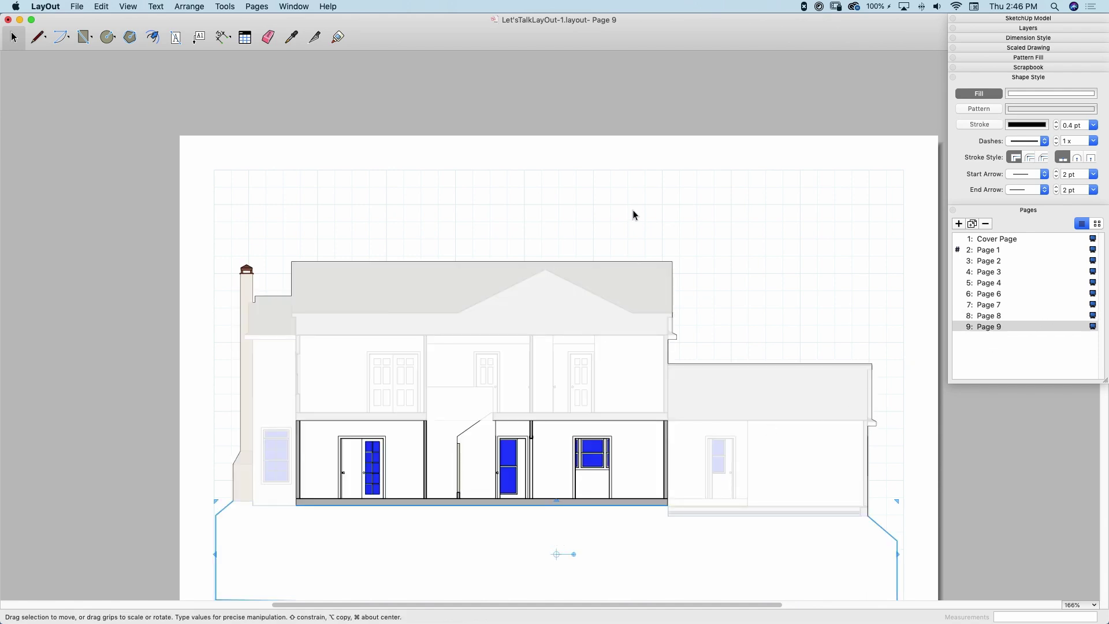
scroll(630, 176, "down", 2)
scroll(616, 543, "up", 2)
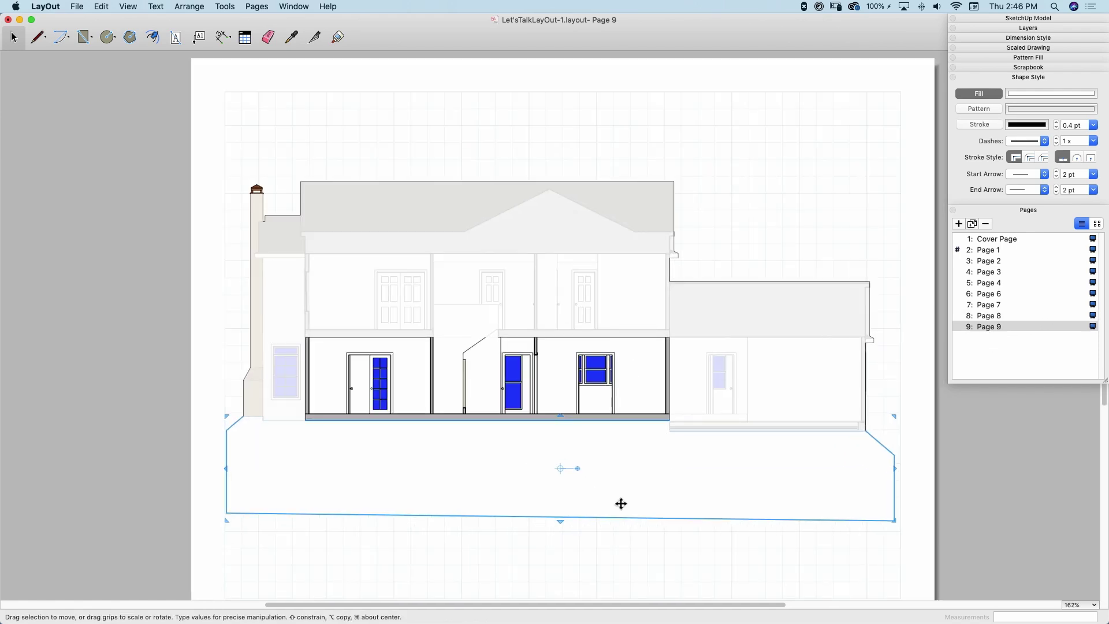
left_click(586, 263)
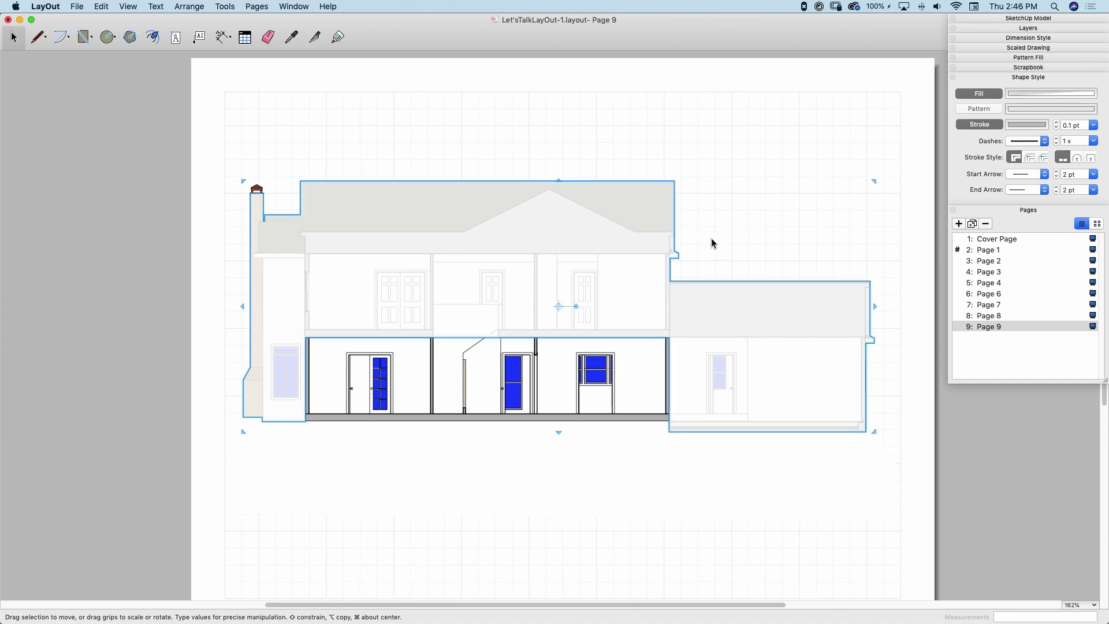
left_click(885, 186)
left_click(915, 171)
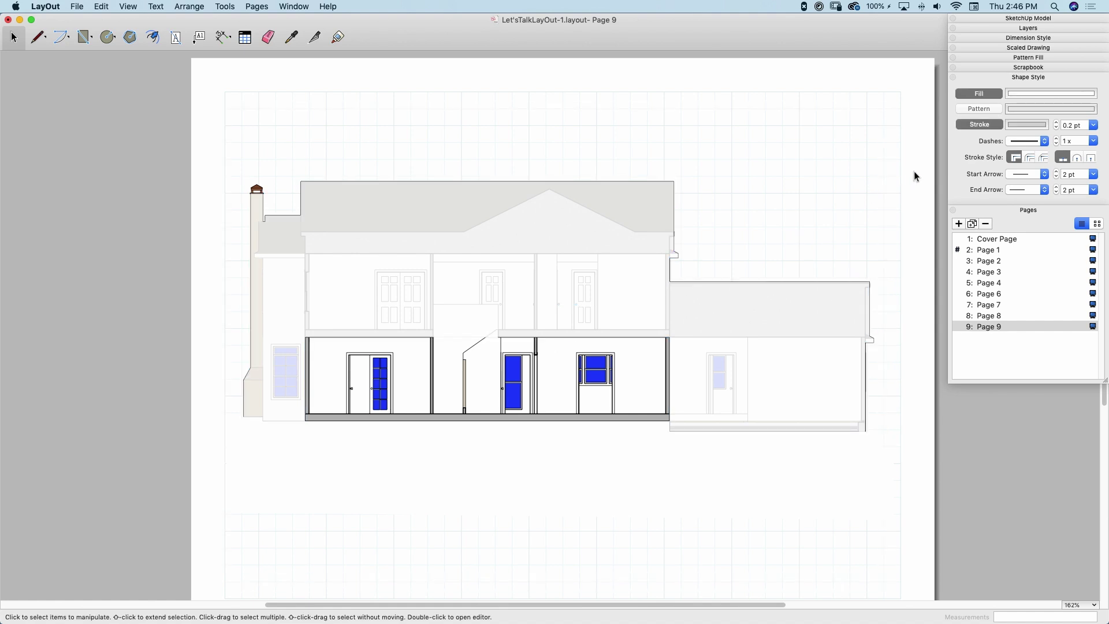